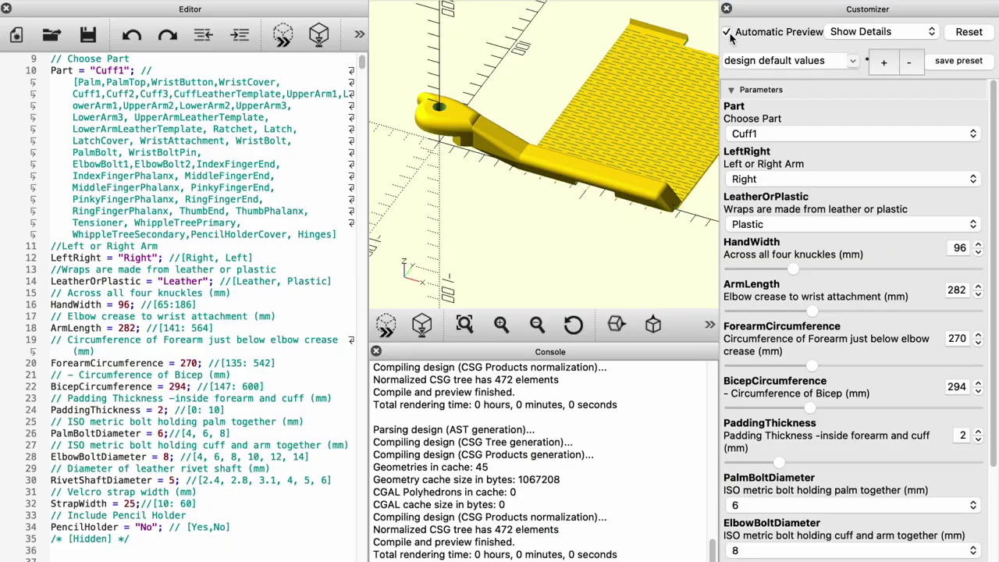
Turn off Automatic Preview, close the Editor, and enlarge the 3D view above the console.
left_click(730, 34)
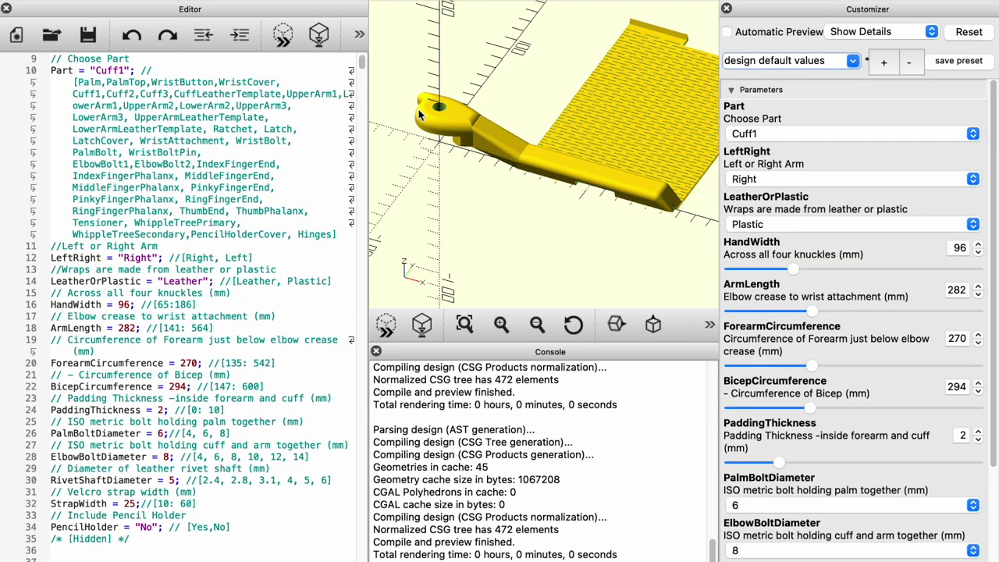
left_click(6, 9)
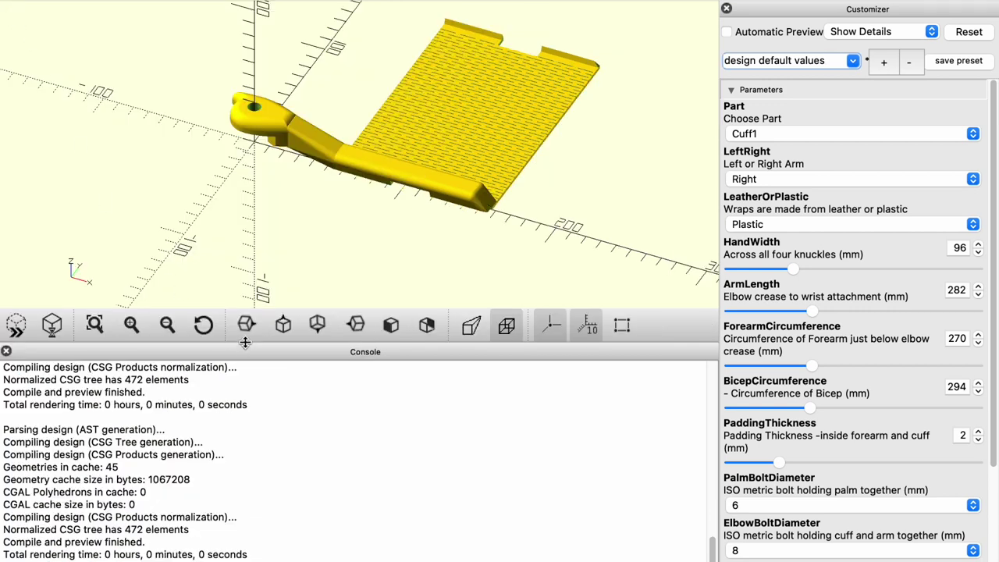
left_click_drag(249, 378, 256, 414)
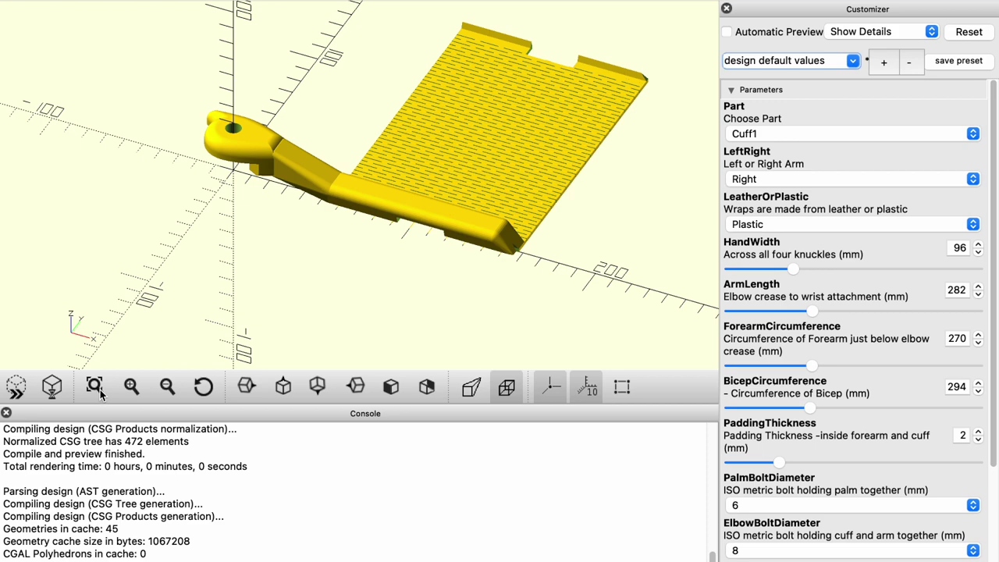
Keep Cuff1 for the right arm, switch the wraps to Leather, and preview it.
left_click(98, 390)
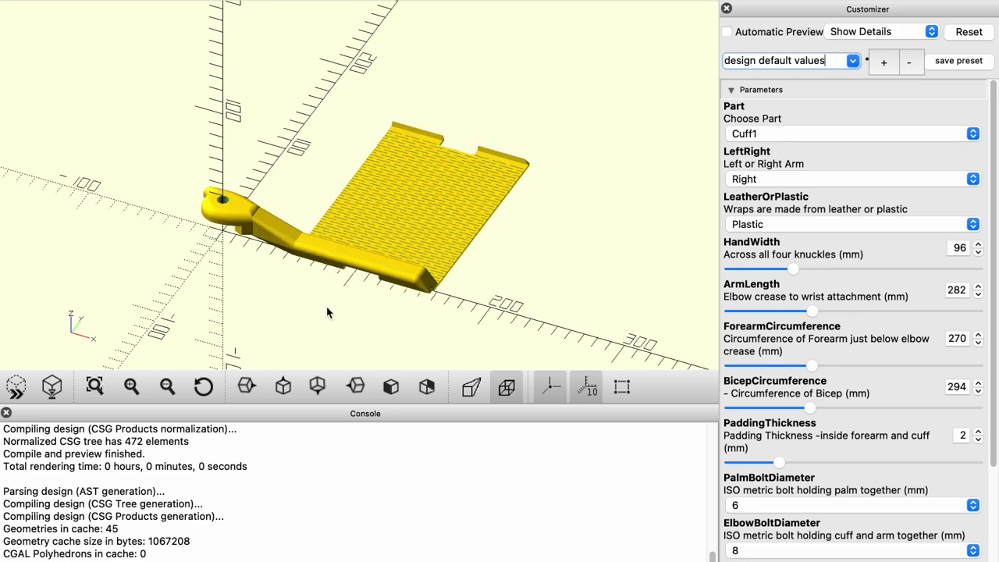
left_click(784, 134)
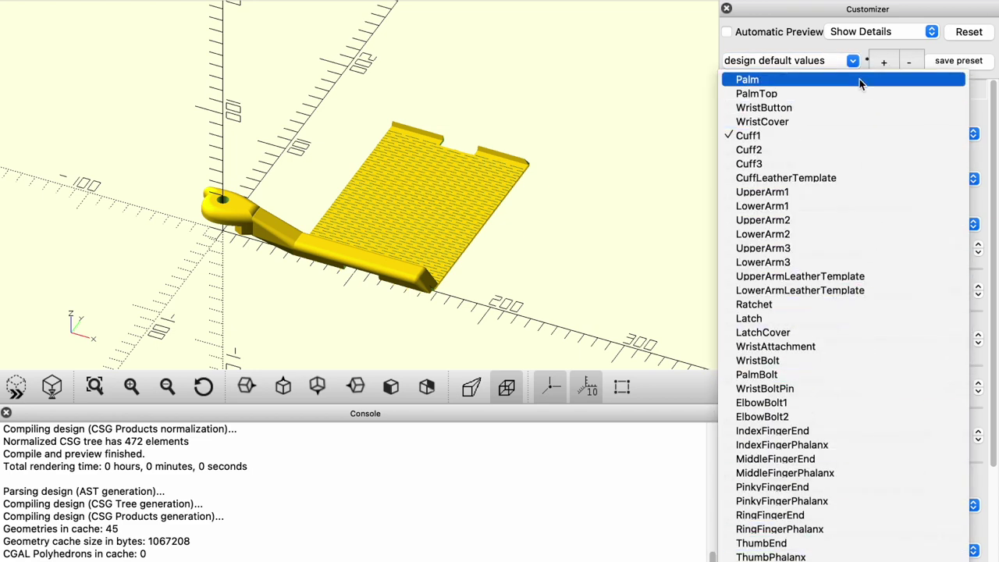
left_click(831, 136)
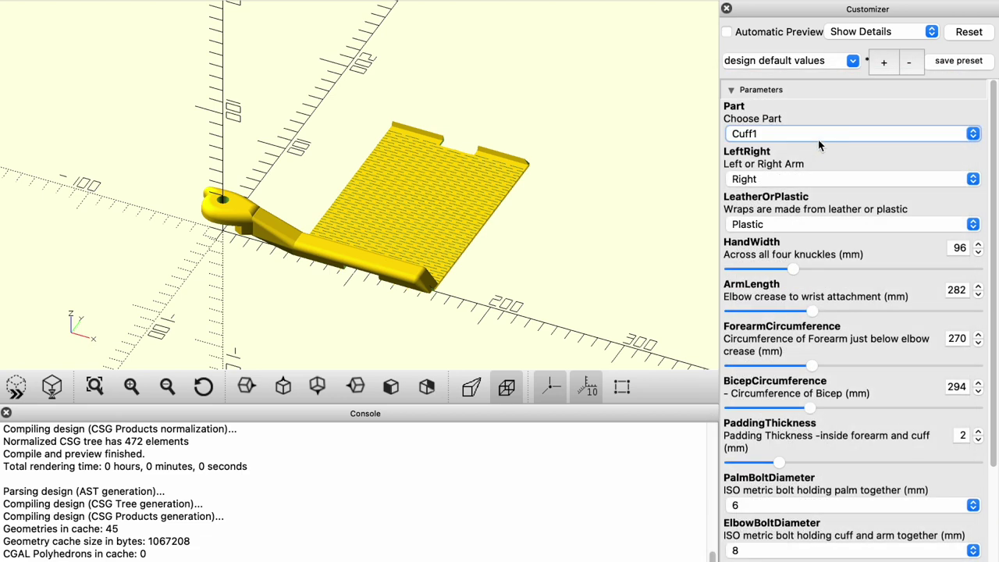
left_click(814, 181)
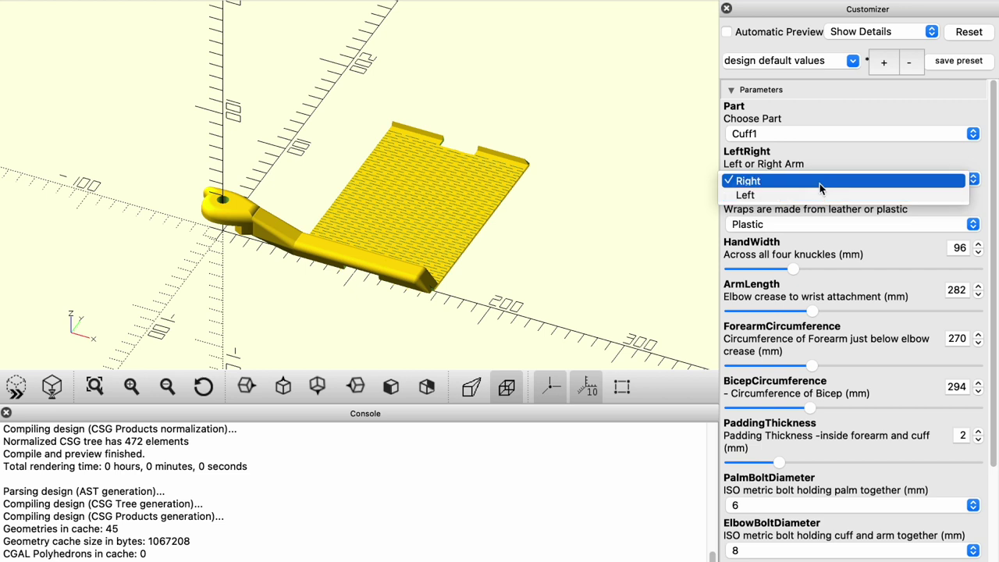
left_click(820, 183)
left_click(819, 225)
left_click(819, 213)
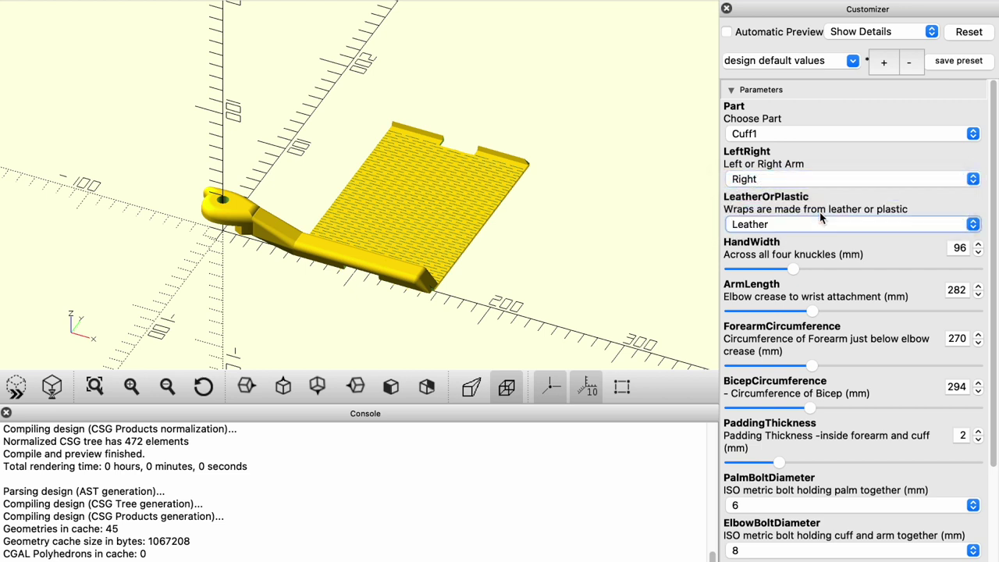
left_click(19, 388)
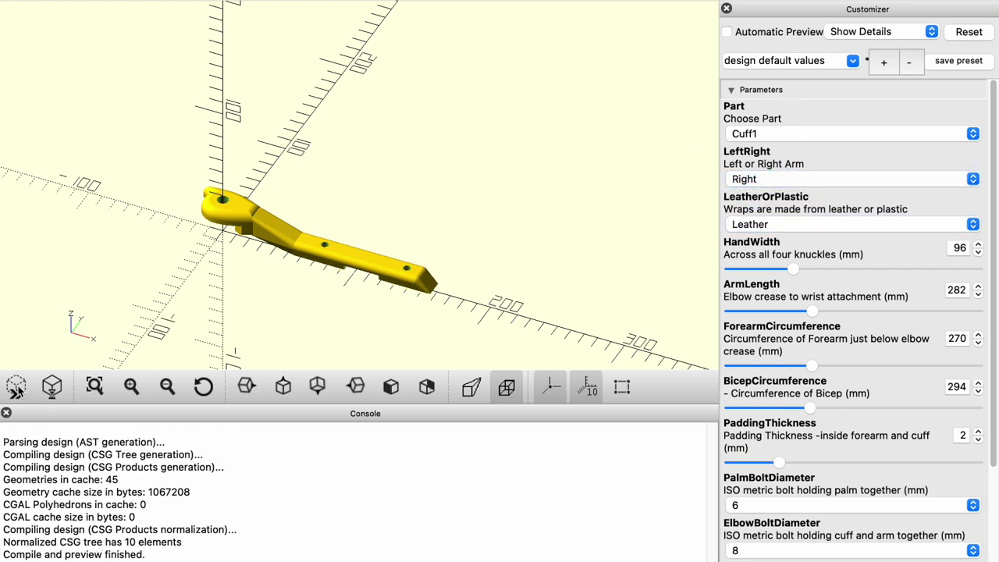
Switch the wraps back to Plastic, re-preview, and select the Palm part.
left_click(806, 225)
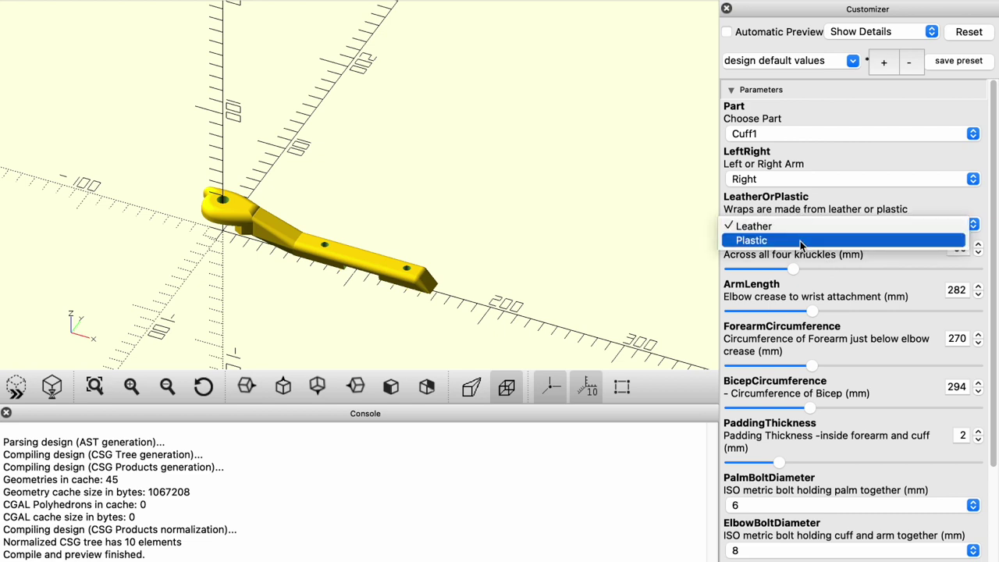
left_click(804, 239)
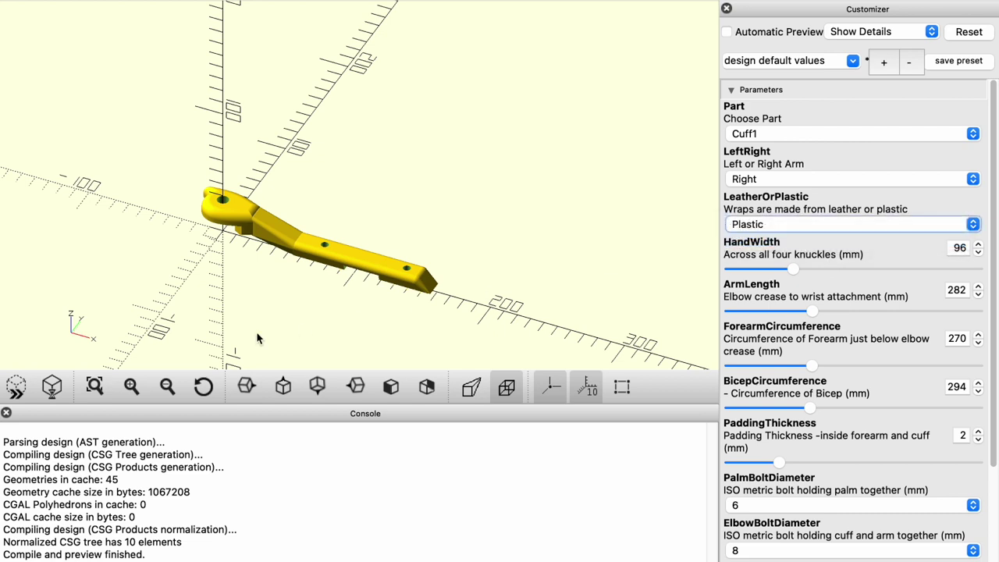
left_click(20, 394)
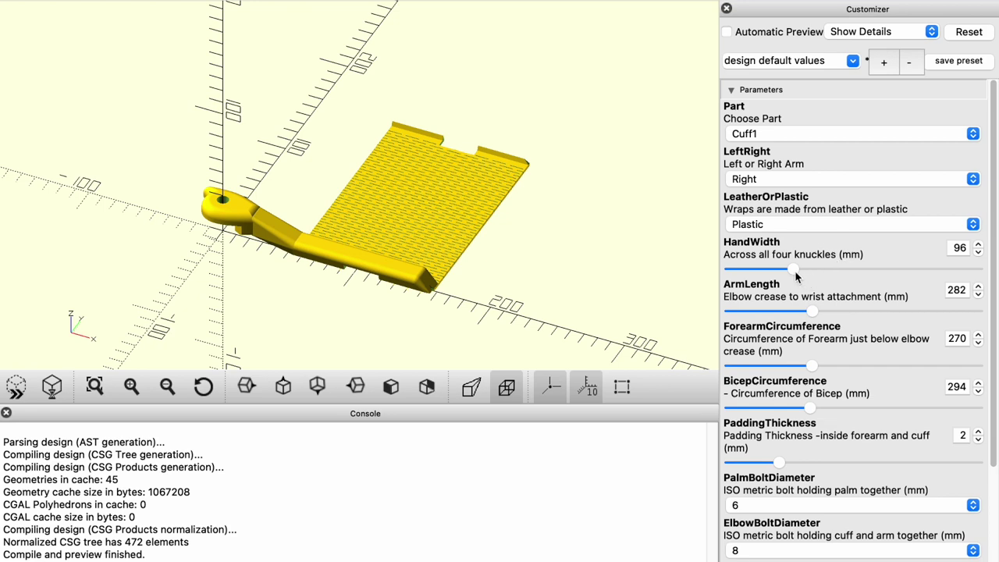
left_click(818, 140)
left_click(814, 81)
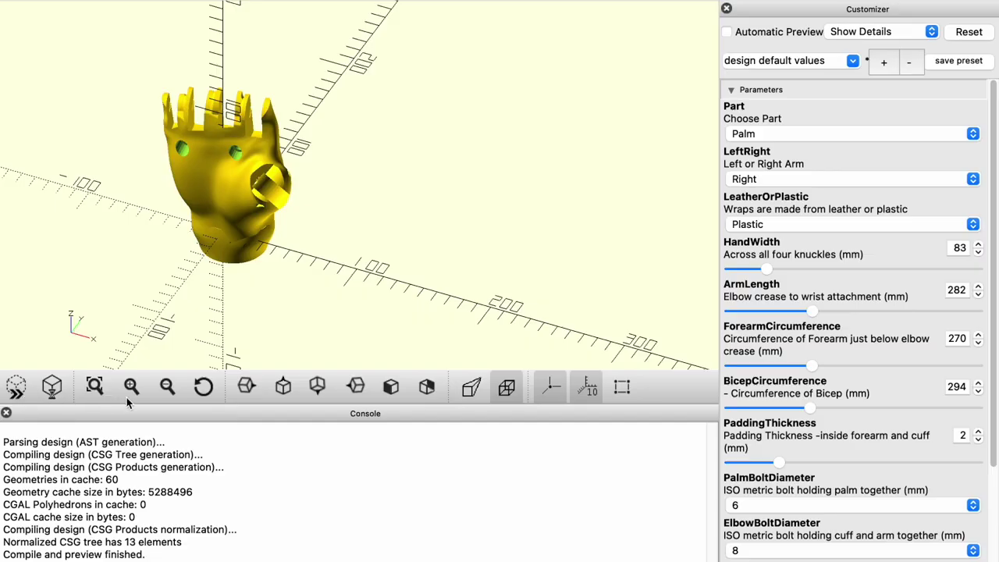
Preview with ArmLength dragged to 462 mm, then set ArmLength to 264 mm and preview again.
left_click(93, 388)
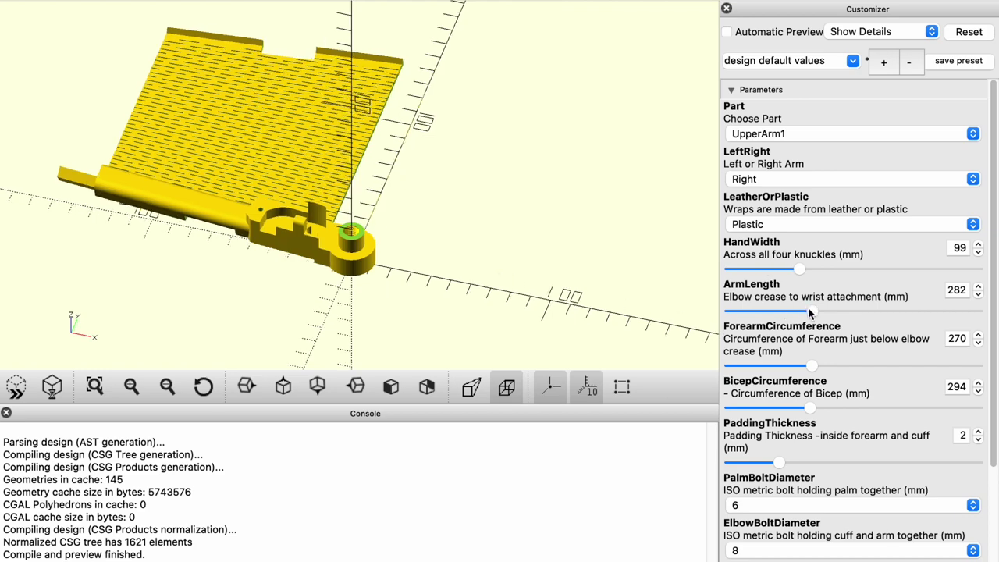
left_click_drag(812, 312, 917, 316)
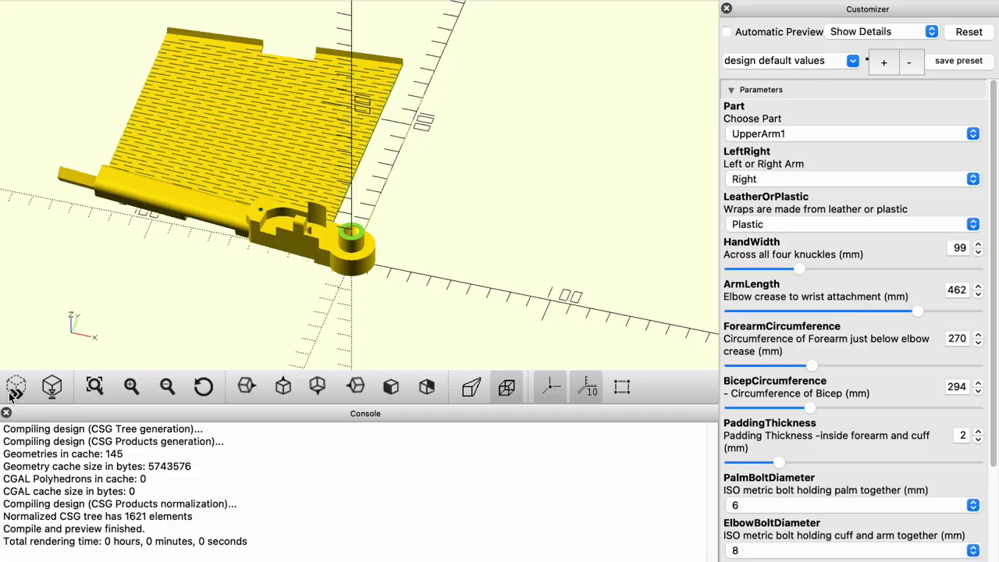
left_click(12, 390)
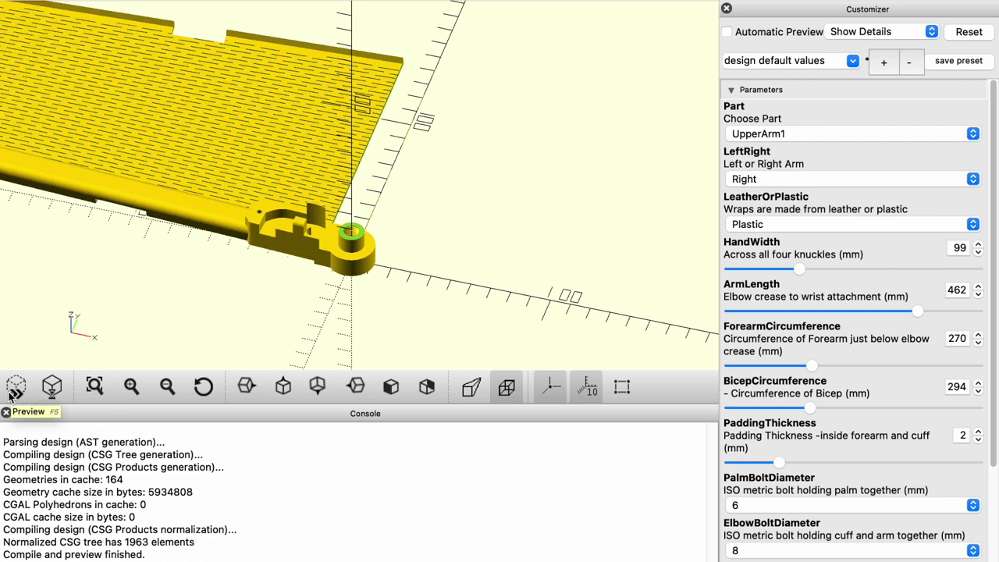
left_click(802, 311)
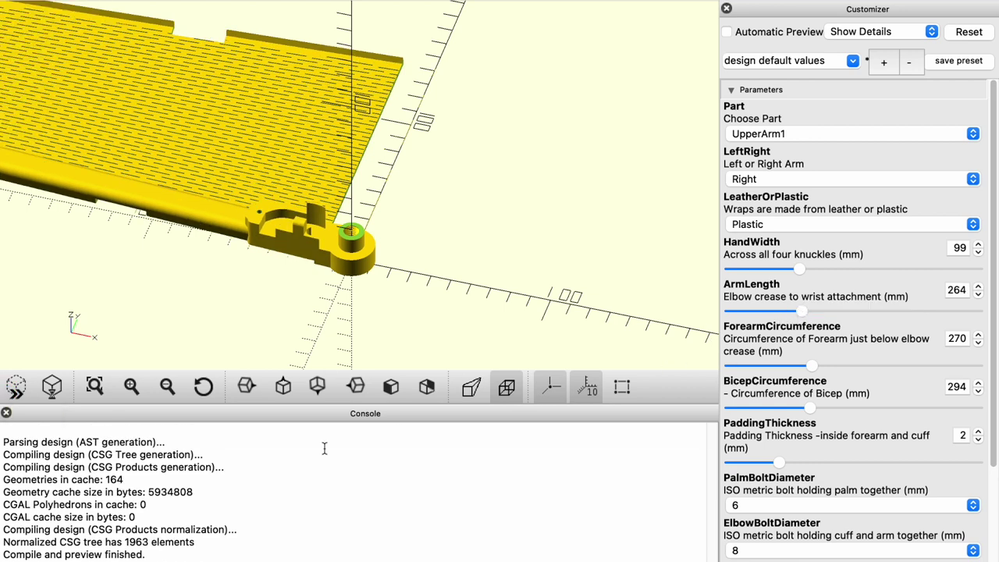
left_click(16, 390)
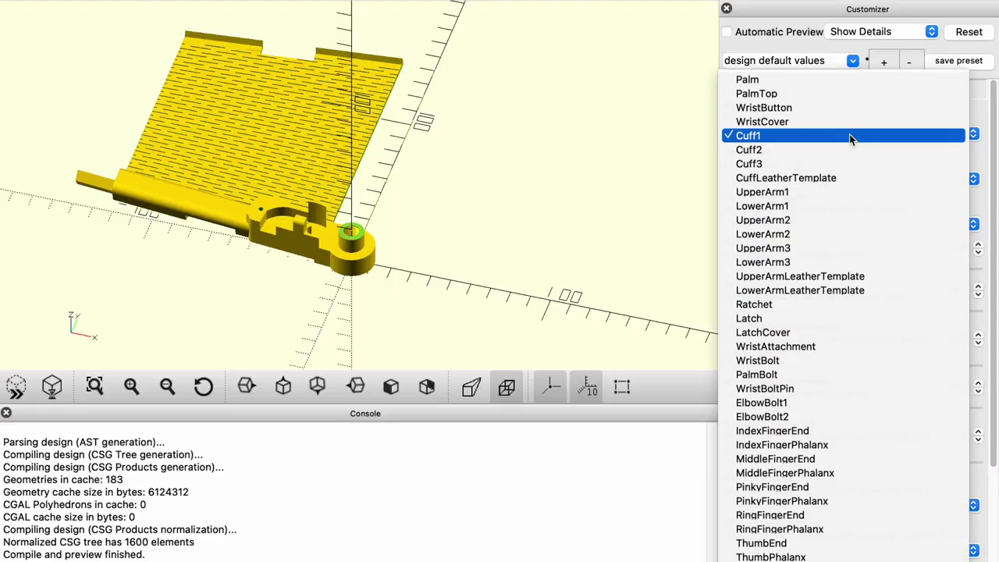
Choose the PalmTop part, narrow HandWidth to 65, and preview it.
left_click(848, 94)
scroll(853, 340, "down", 5)
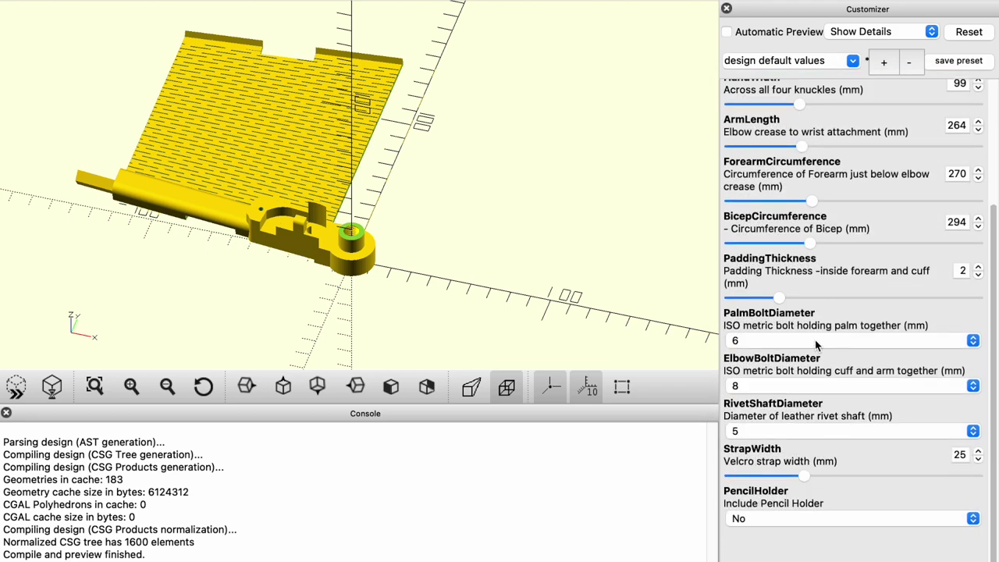
scroll(849, 257, "up", 4)
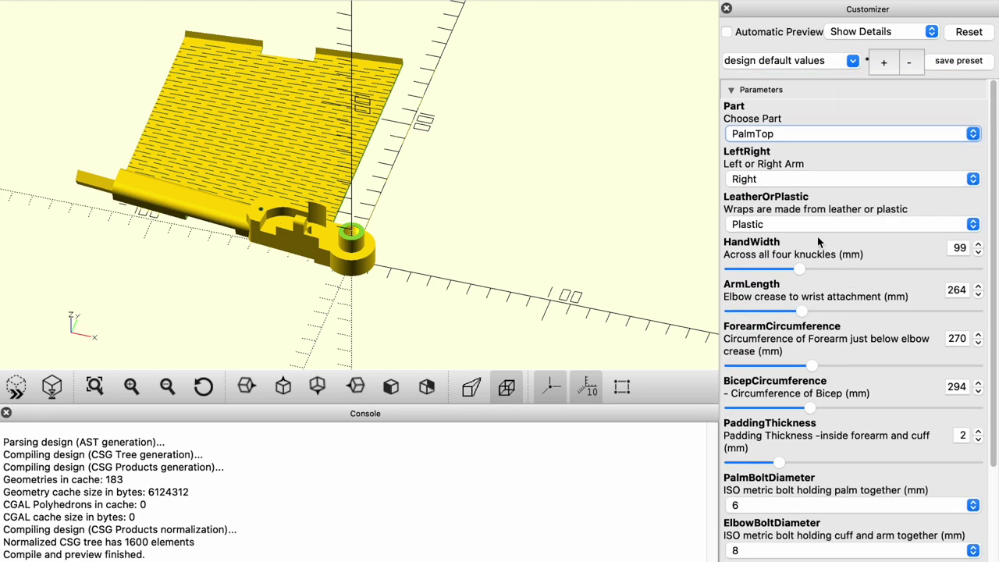
left_click_drag(740, 275, 730, 276)
scroll(800, 304, "down", 2)
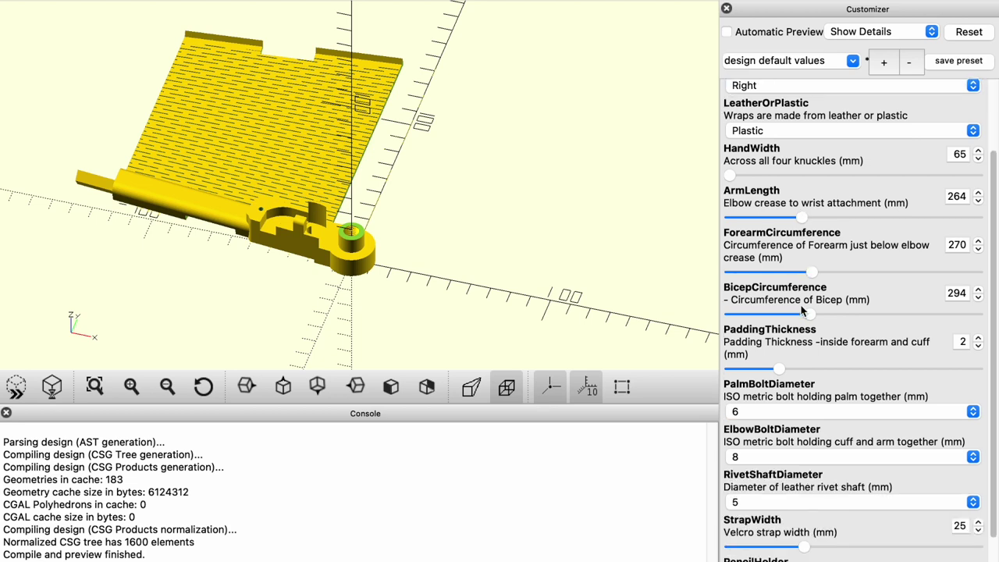
left_click(16, 387)
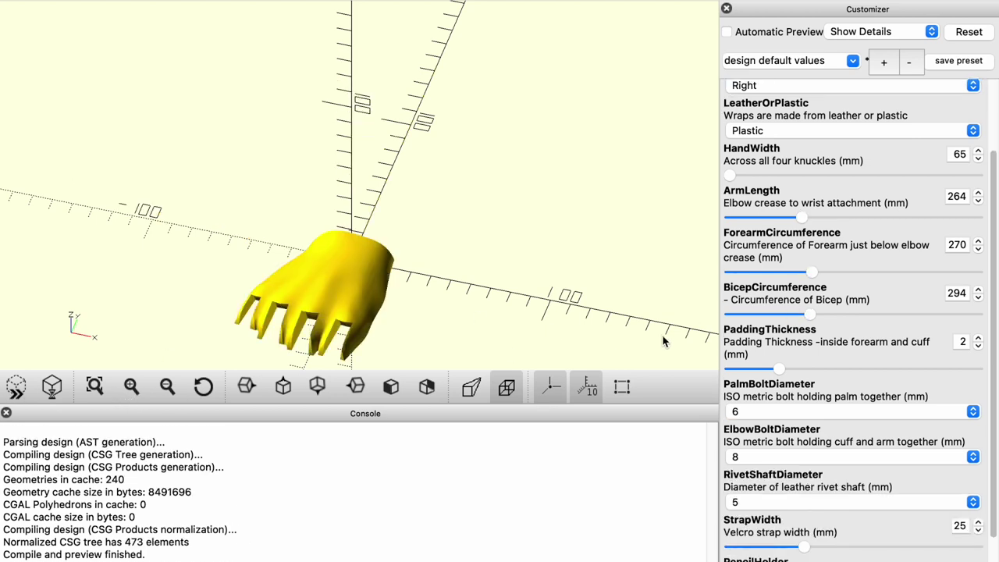
Set PalmBoltDiameter to 4 mm and re-preview the palm.
scroll(797, 397, "down", 1)
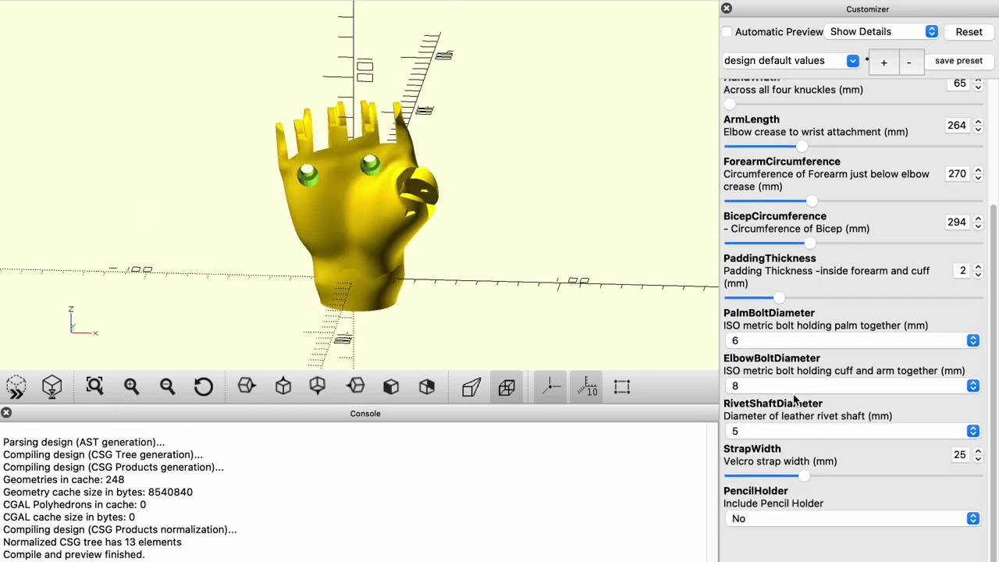
left_click(784, 339)
left_click(785, 330)
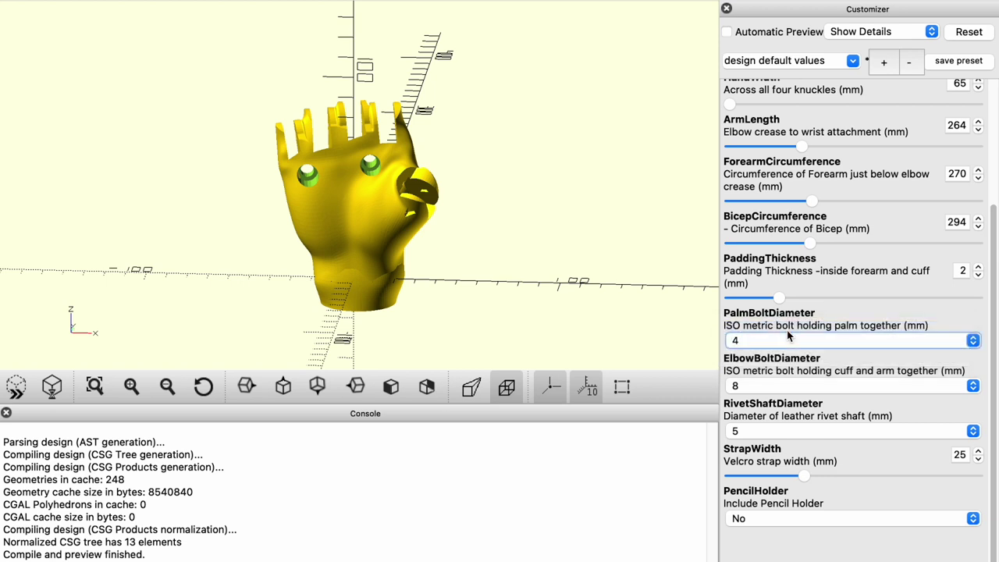
left_click(15, 388)
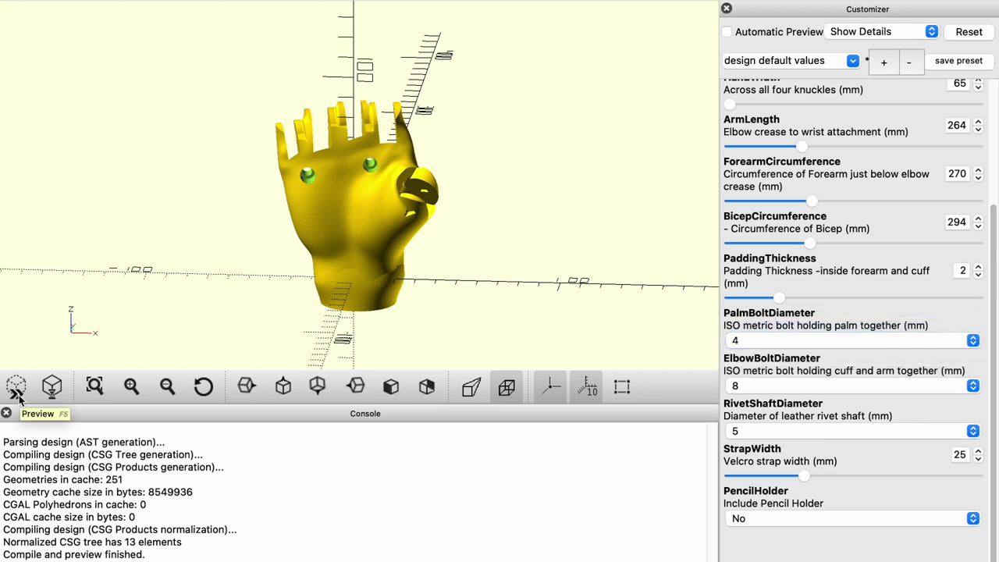
scroll(910, 226, "up", 5)
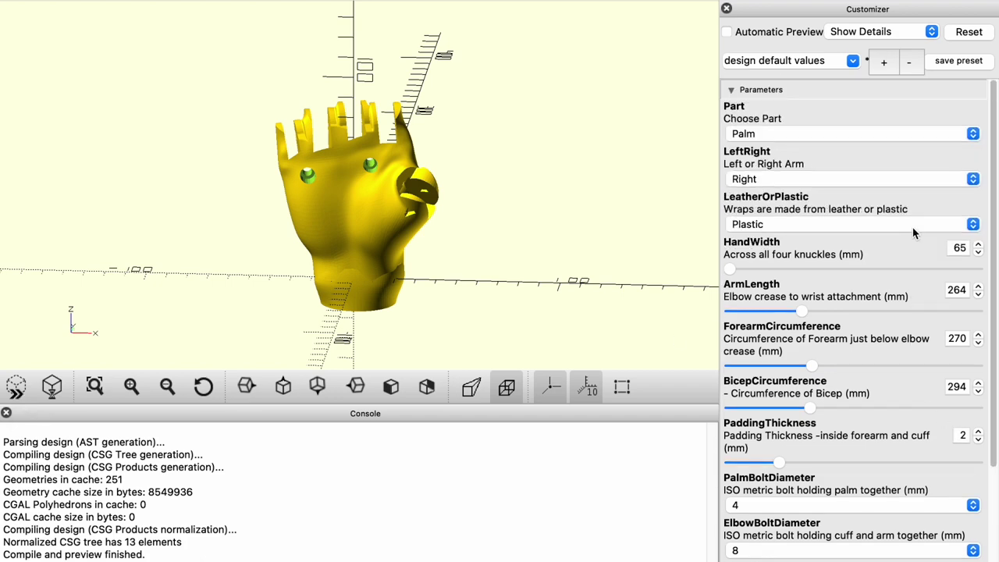
left_click(813, 134)
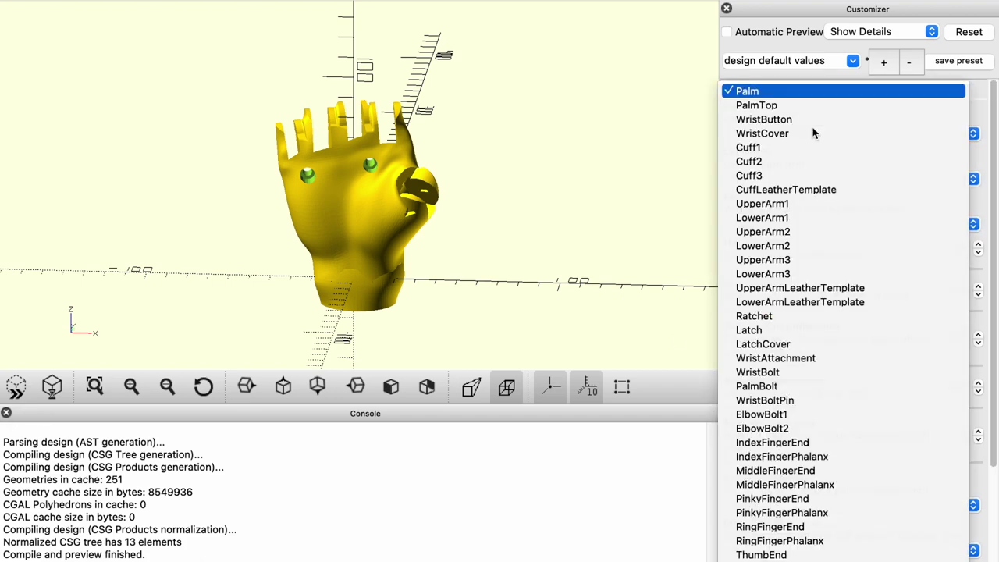
Select Cuff2, view it from the front, and set BicepCircumference to 491 mm.
left_click(749, 162)
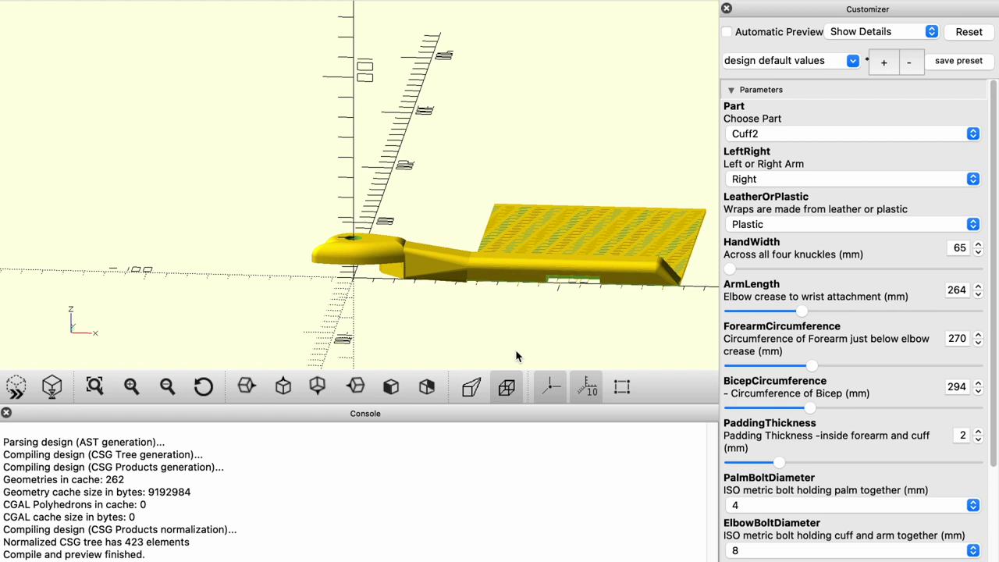
key("ctrl+8")
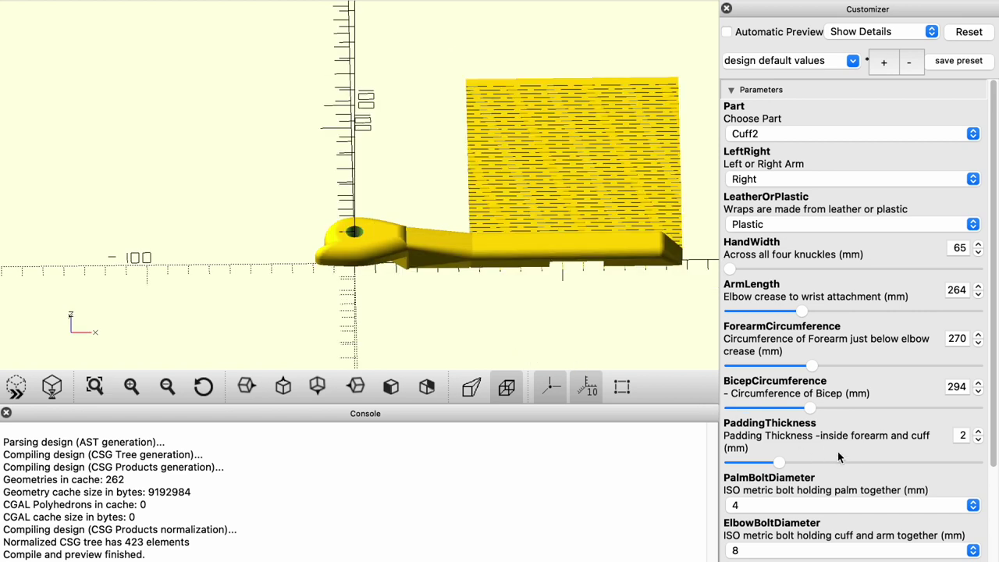
scroll(839, 457, "down", 3)
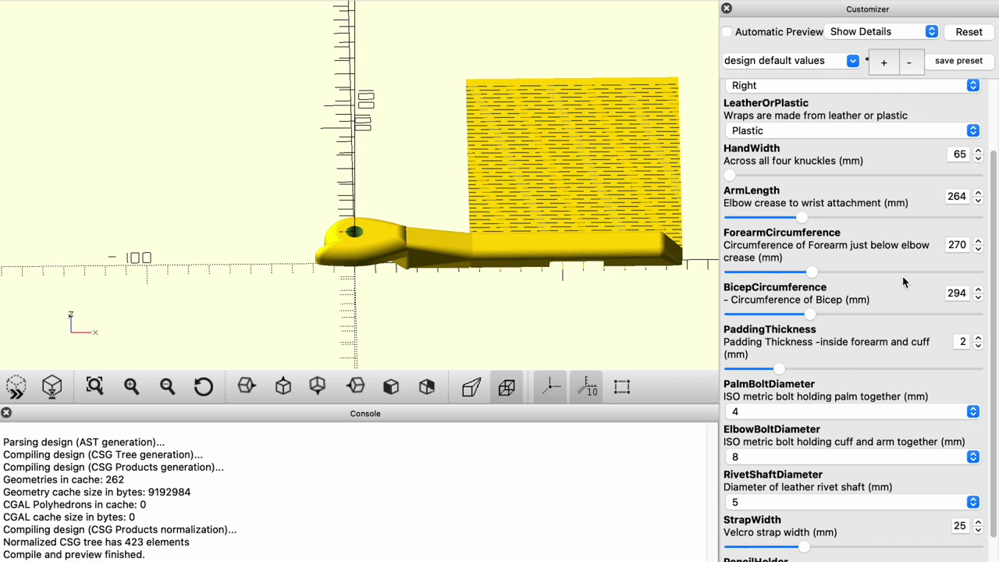
left_click(916, 314)
Preview with ForearmCircumference 135 and BicepCircumference 147, then set ElbowBoltDiameter to 6 and refresh.
left_click(15, 387)
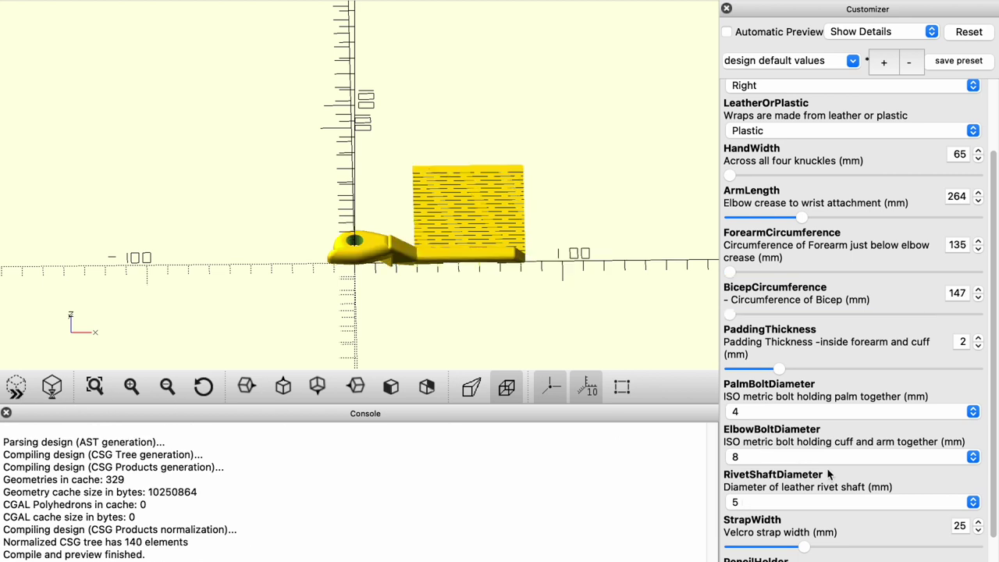
left_click(816, 458)
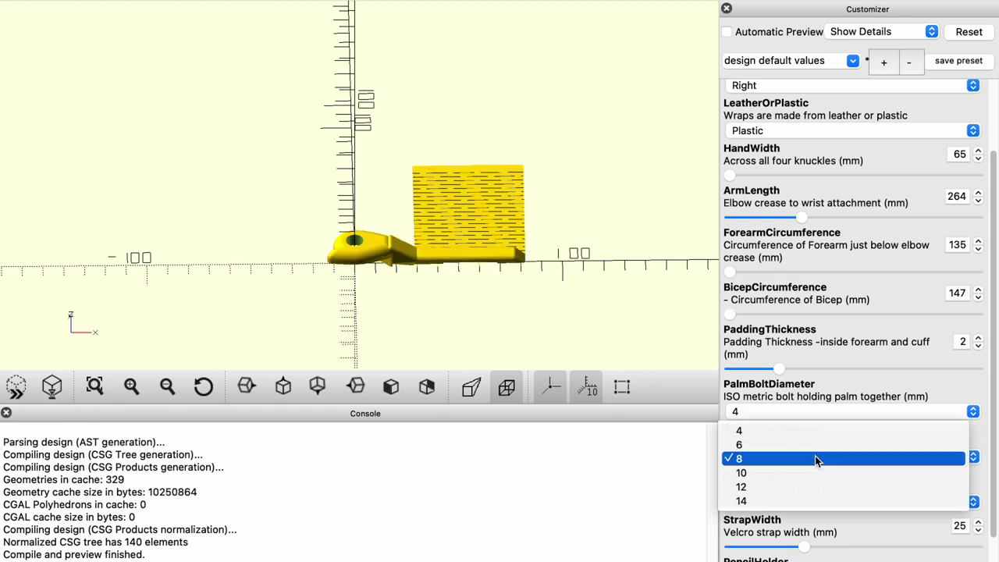
left_click(813, 445)
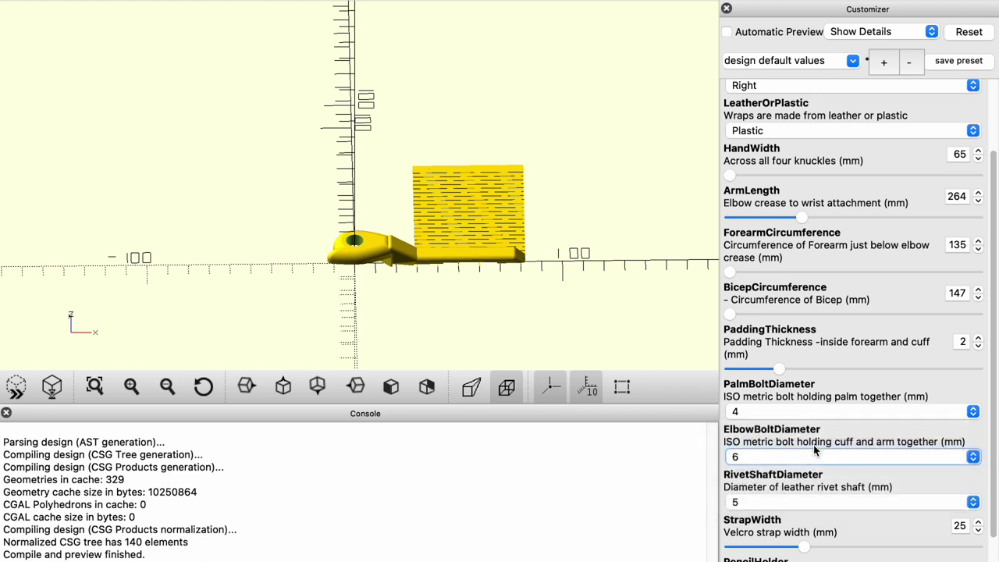
left_click(16, 390)
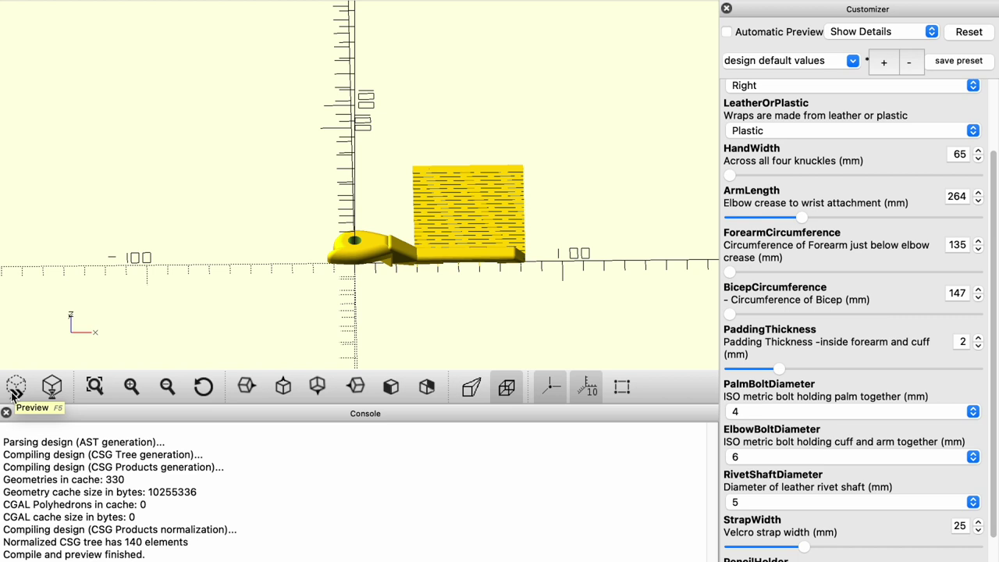
Switch the wraps to Leather and set RivetShaftDiameter to 3.1, previewing each change.
scroll(839, 224, "up", 3)
left_click(839, 224)
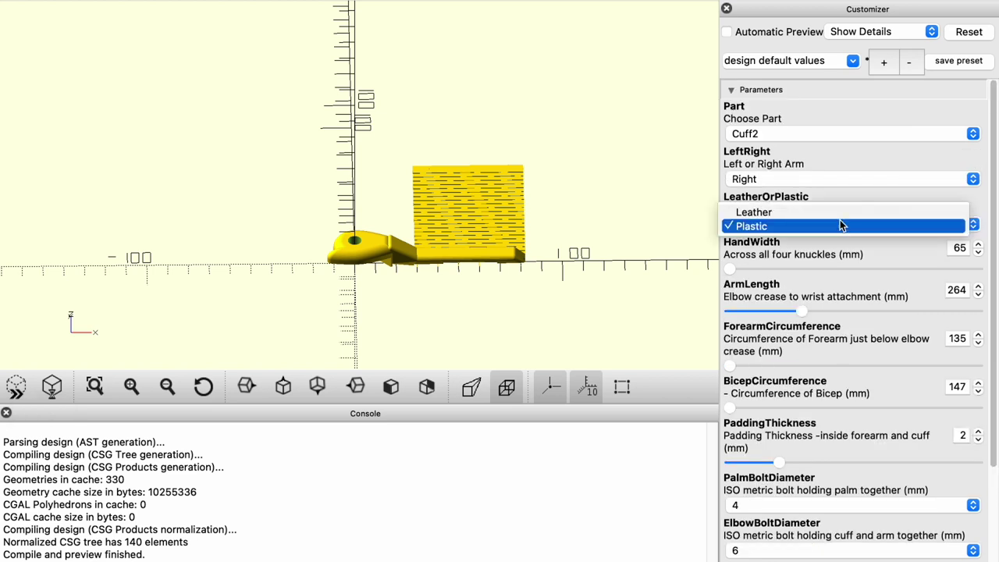
left_click(840, 215)
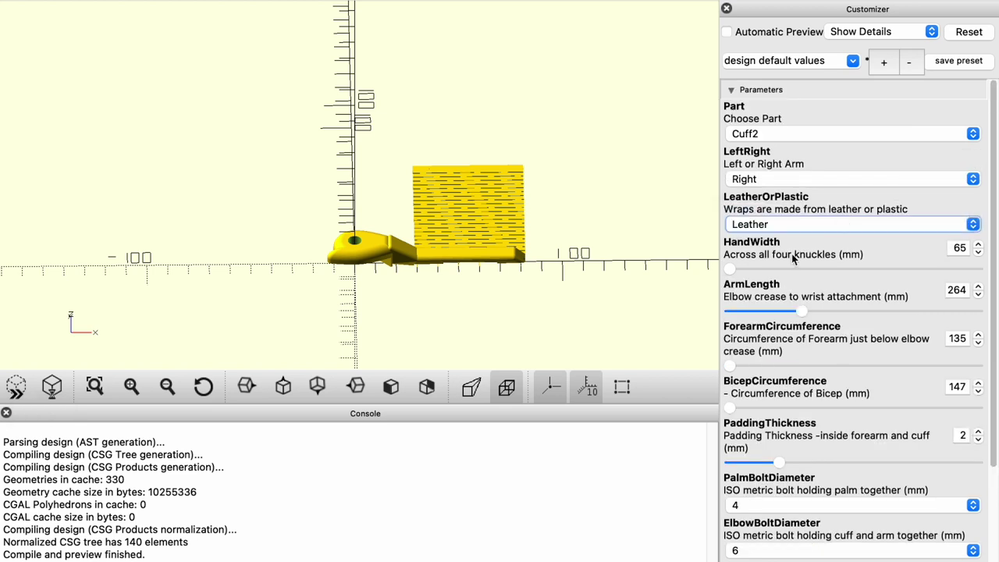
left_click(16, 388)
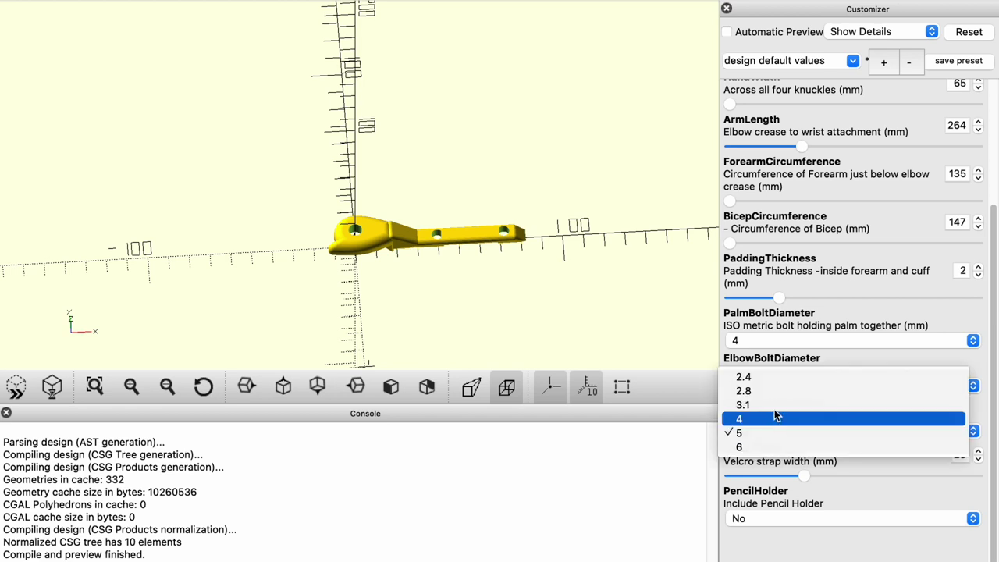
left_click(775, 406)
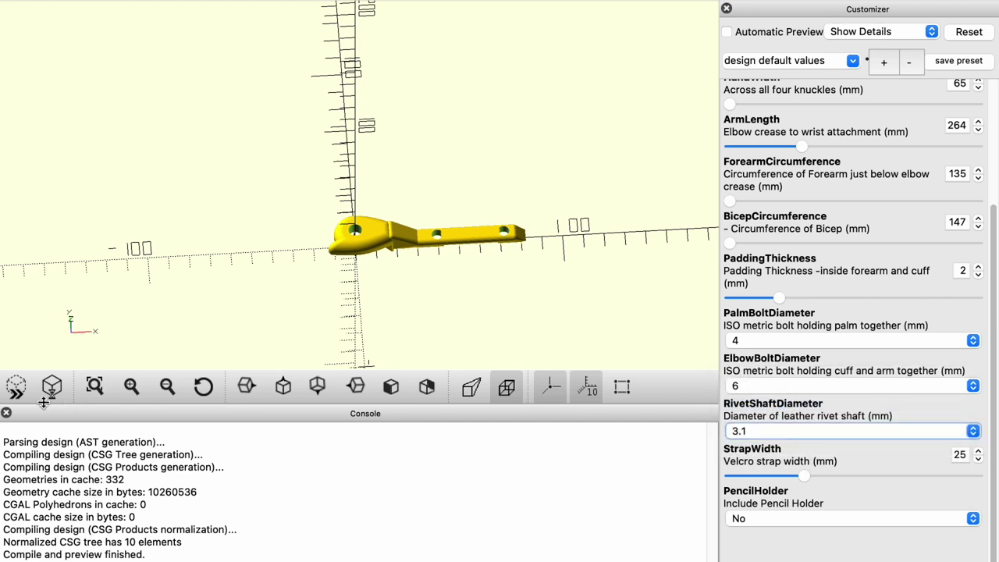
left_click(19, 396)
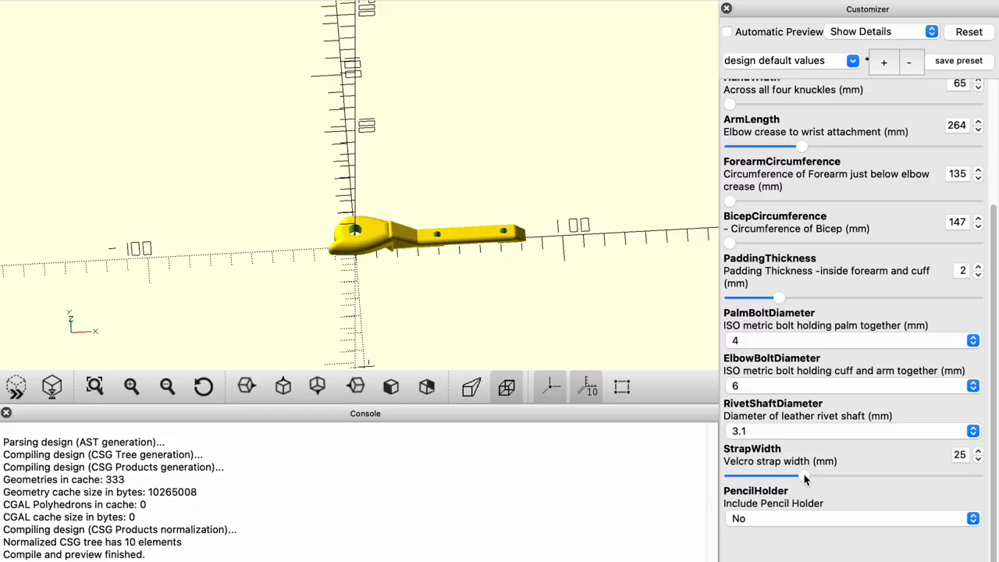
Narrow StrapWidth from 25 to 16 mm, preview, and orbit to view the part at an angle.
left_click_drag(805, 477, 764, 483)
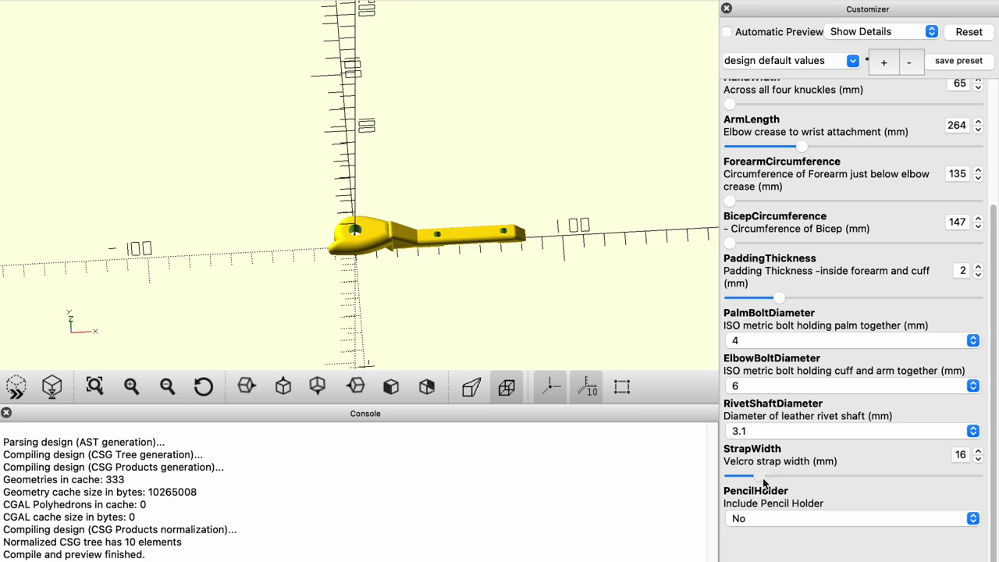
left_click(14, 389)
left_click_drag(579, 319, 580, 303)
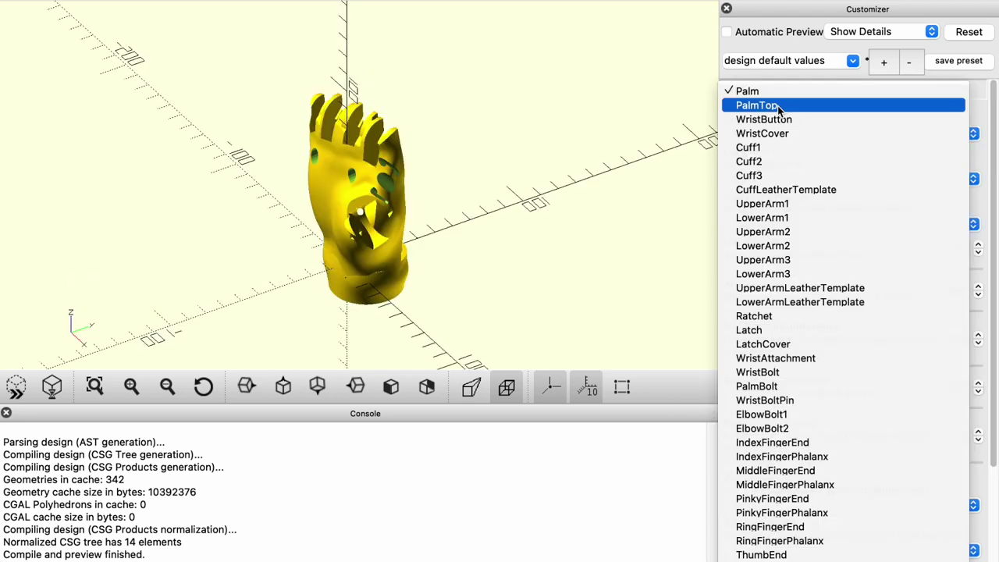
left_click(783, 105)
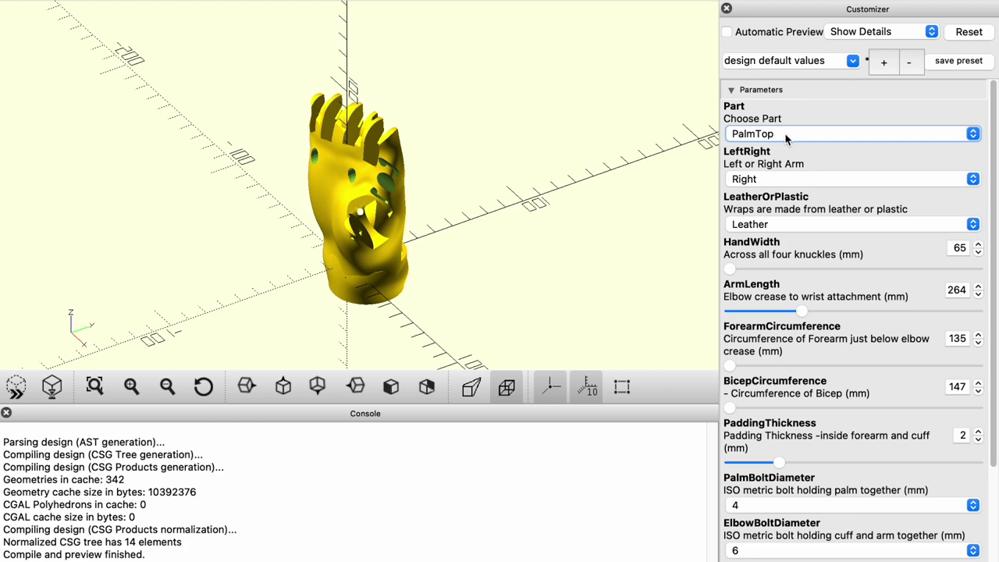
Select the WristButton part, preview it, and fully render it (575 facets).
left_click(787, 134)
left_click(781, 118)
left_click(785, 135)
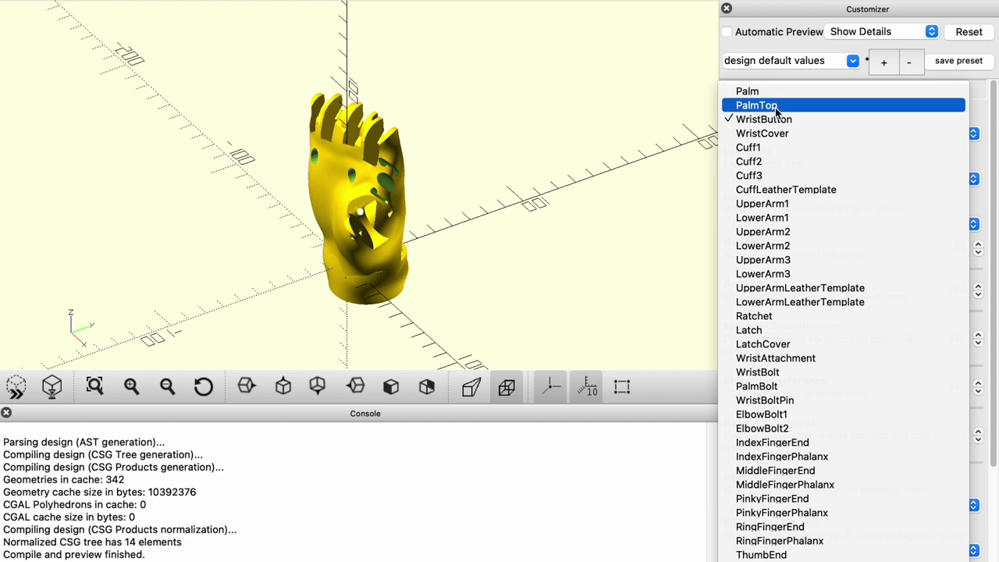
left_click(777, 120)
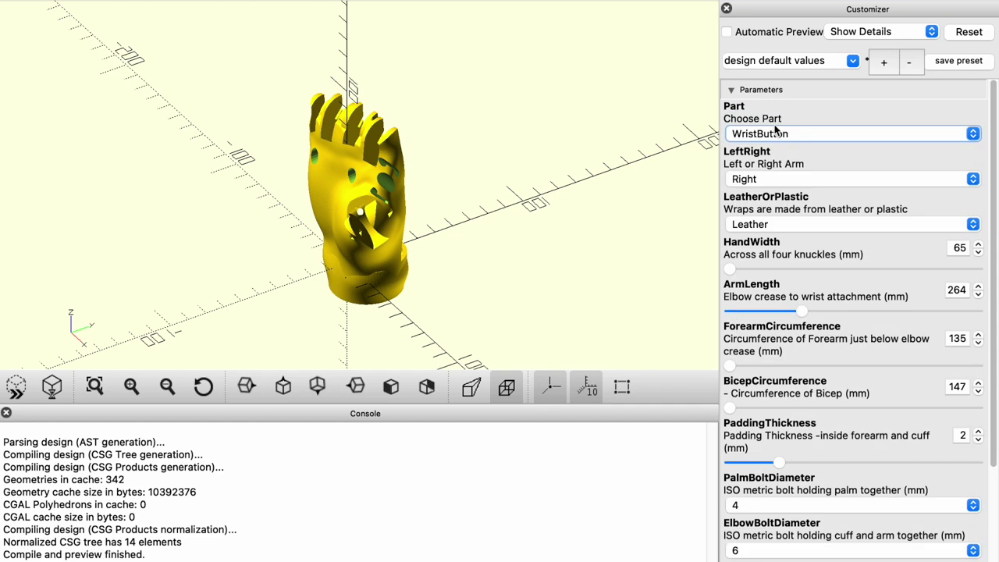
left_click(19, 390)
left_click(50, 387)
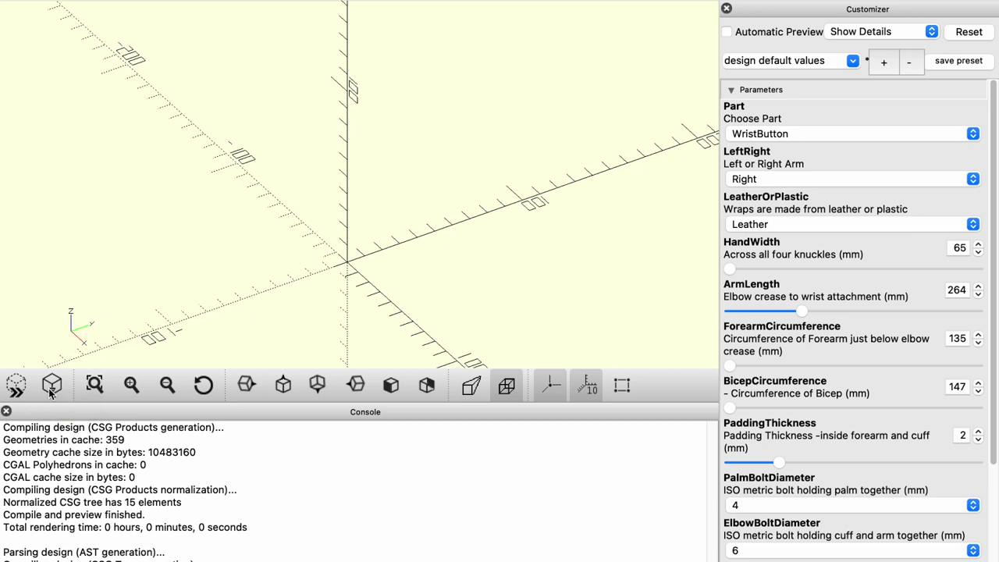
left_click(45, 1)
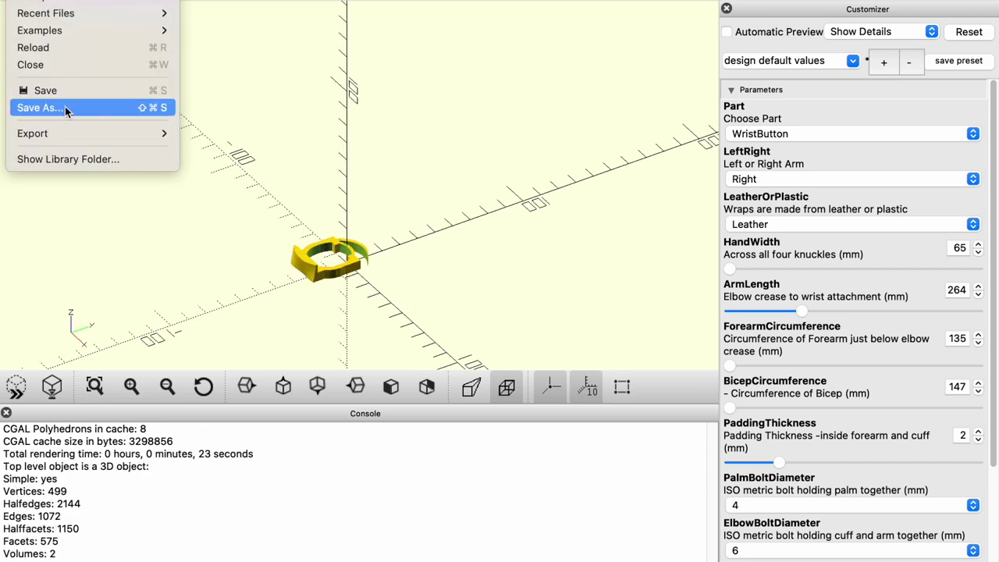
Render the UpperArmLeatherTemplate part and choose File > Export > Export as SVG.
mouse_move(69, 135)
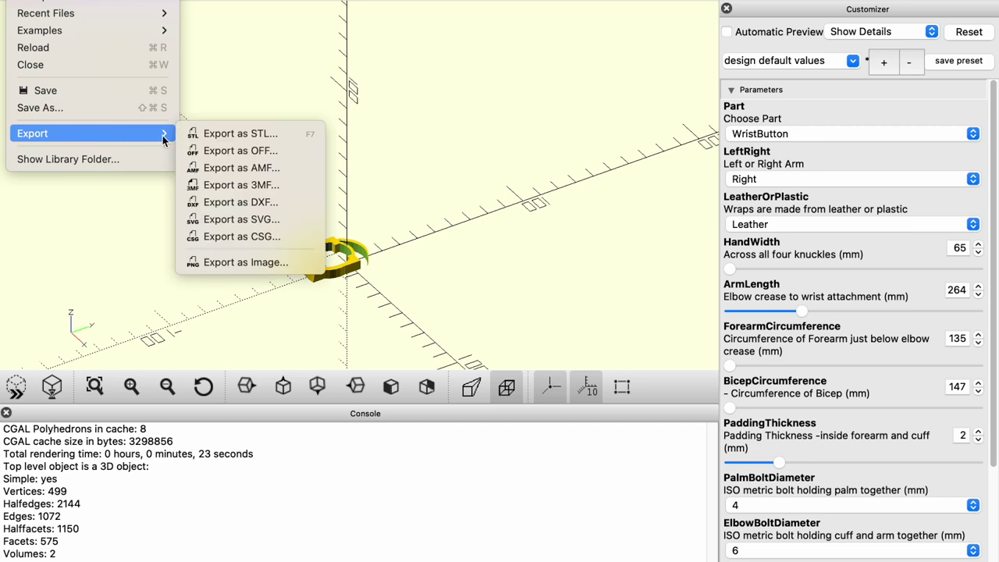
left_click(842, 133)
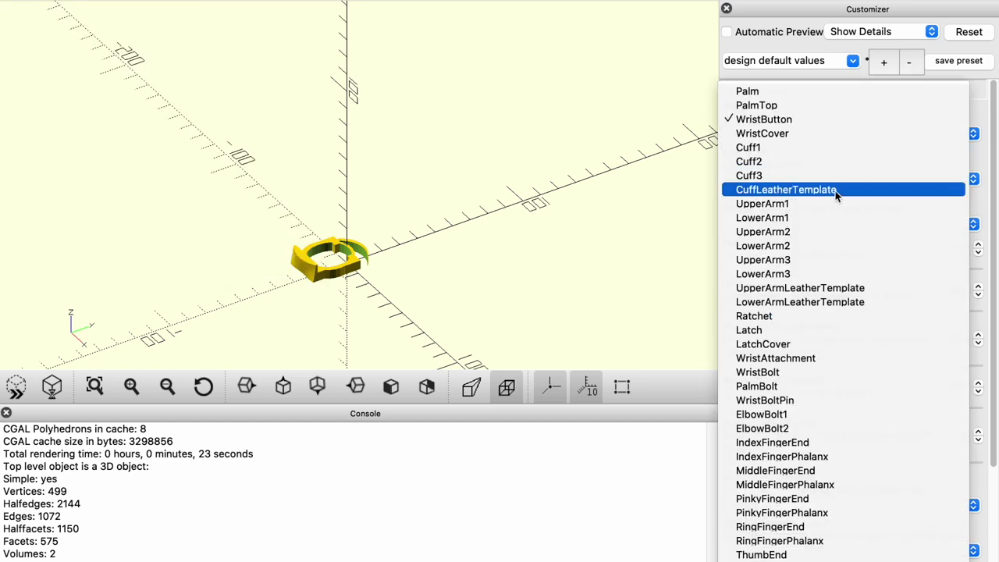
left_click(799, 287)
left_click(53, 390)
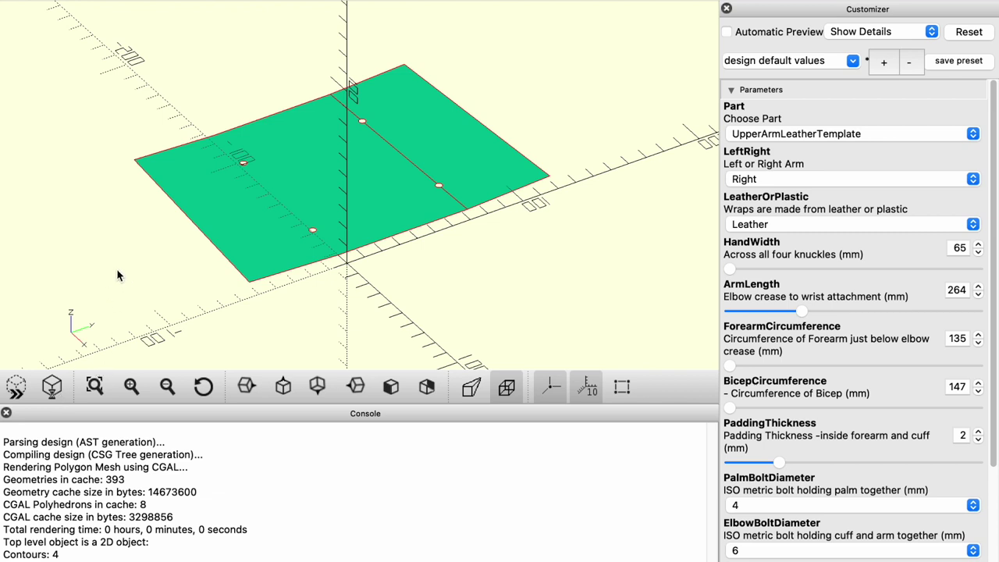
left_click(36, 0)
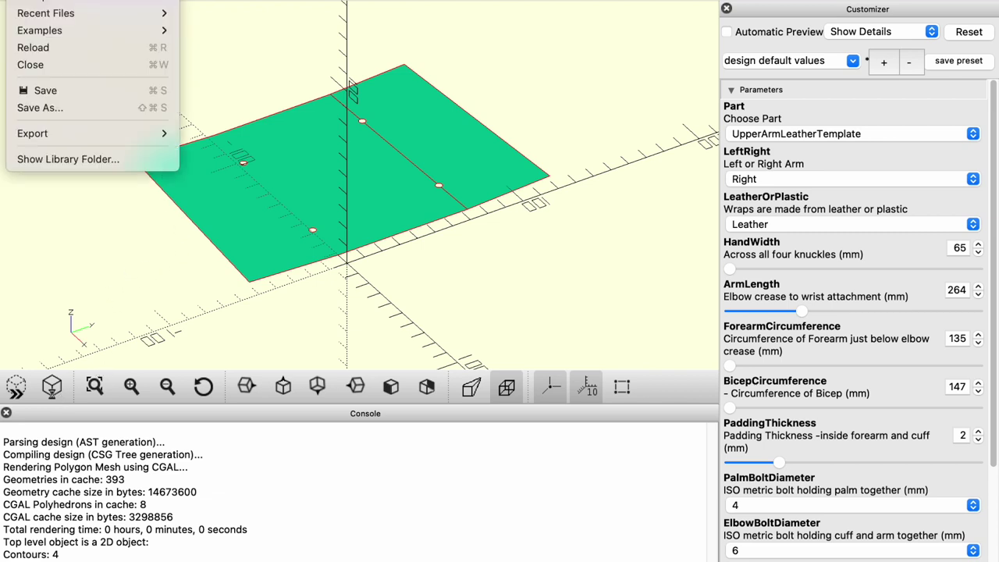
mouse_move(67, 134)
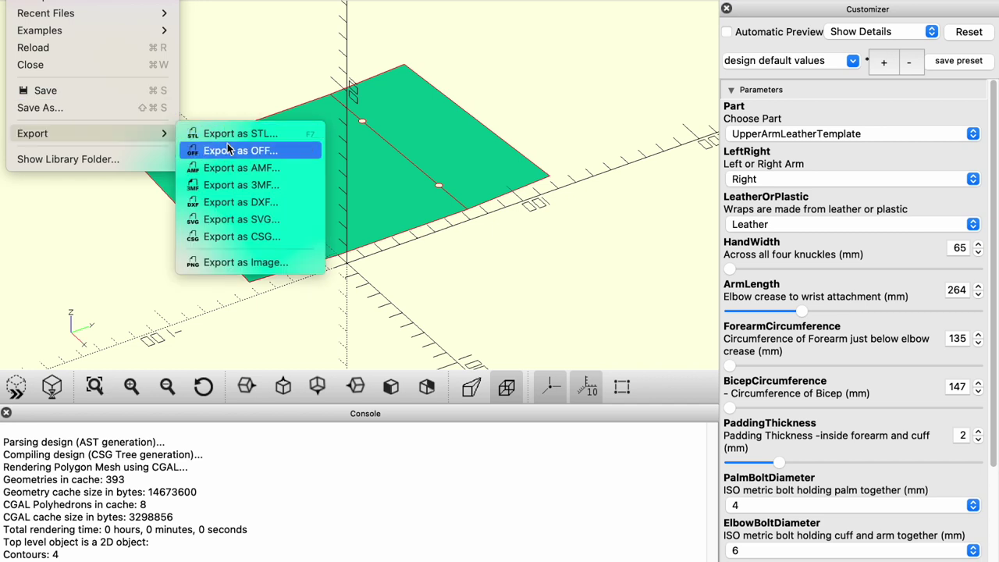
left_click(245, 221)
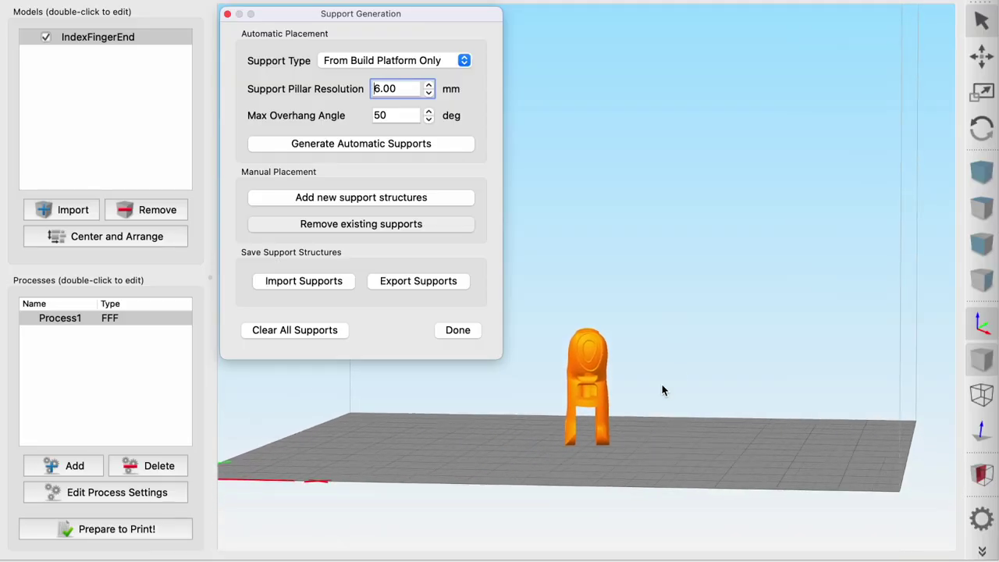
Generate automatic supports for the IndexFingerEnd model and orbit to inspect them.
left_click(429, 145)
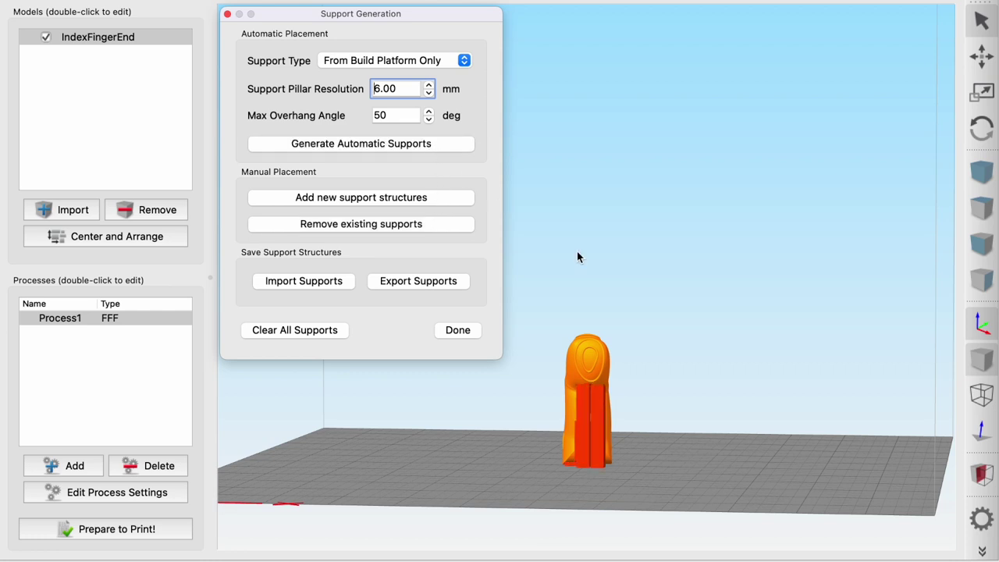
left_click_drag(780, 379, 386, 385)
left_click_drag(726, 418, 518, 441)
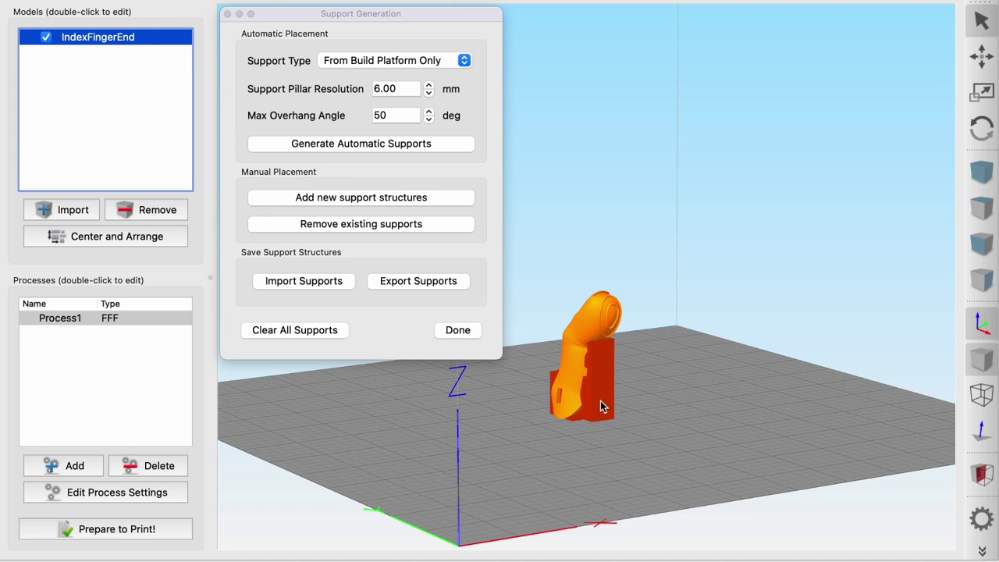
scroll(600, 401, "up", 5)
left_click_drag(682, 434, 699, 473)
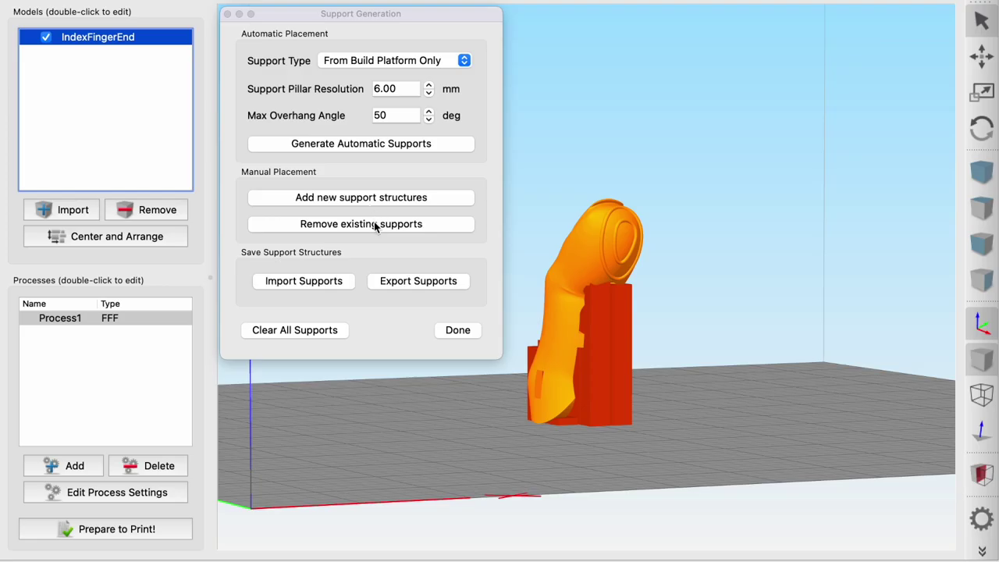
Remove the front support block and add a manual support pillar under the overhanging tip.
left_click(373, 223)
left_click(621, 331)
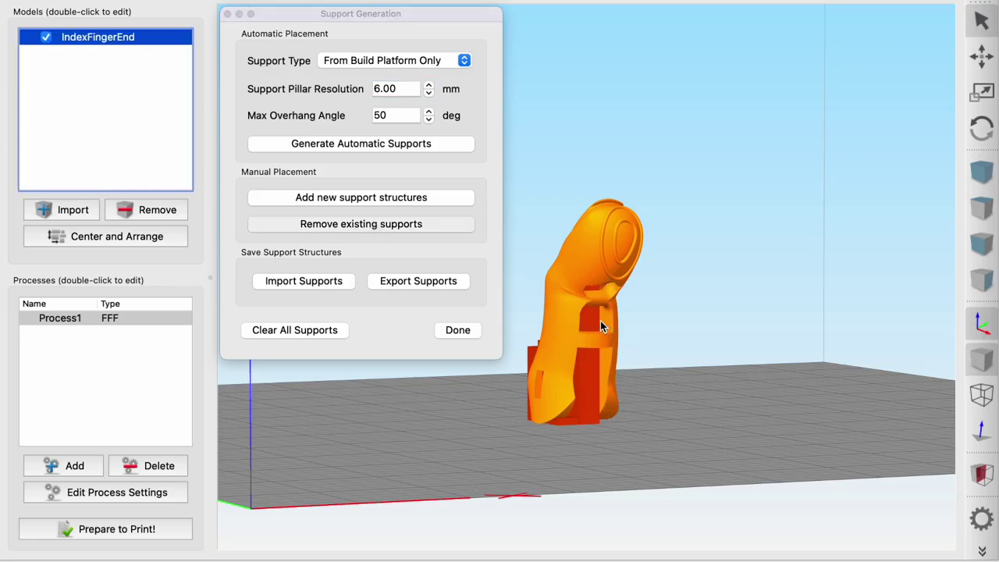
left_click_drag(600, 321, 575, 317)
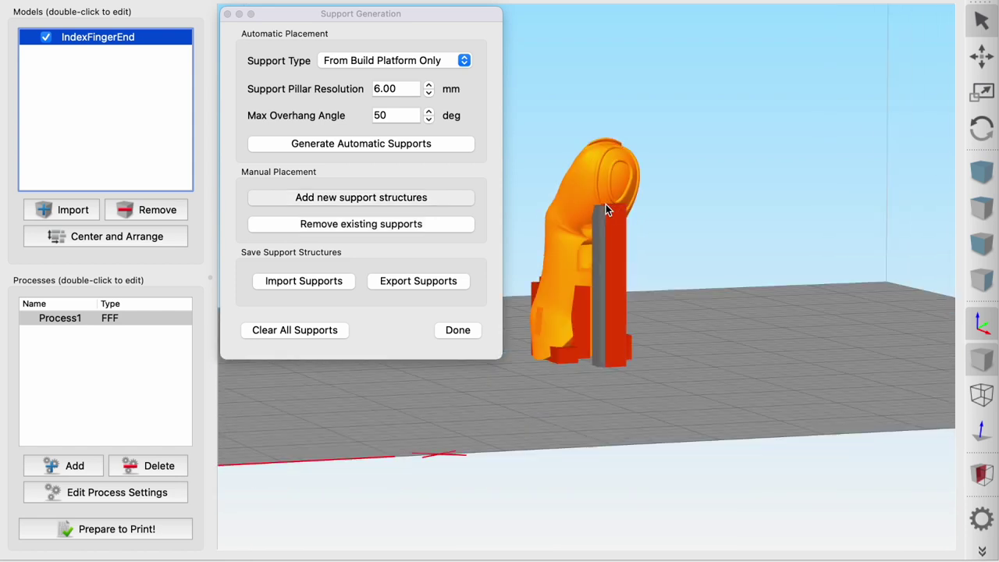
left_click(600, 202)
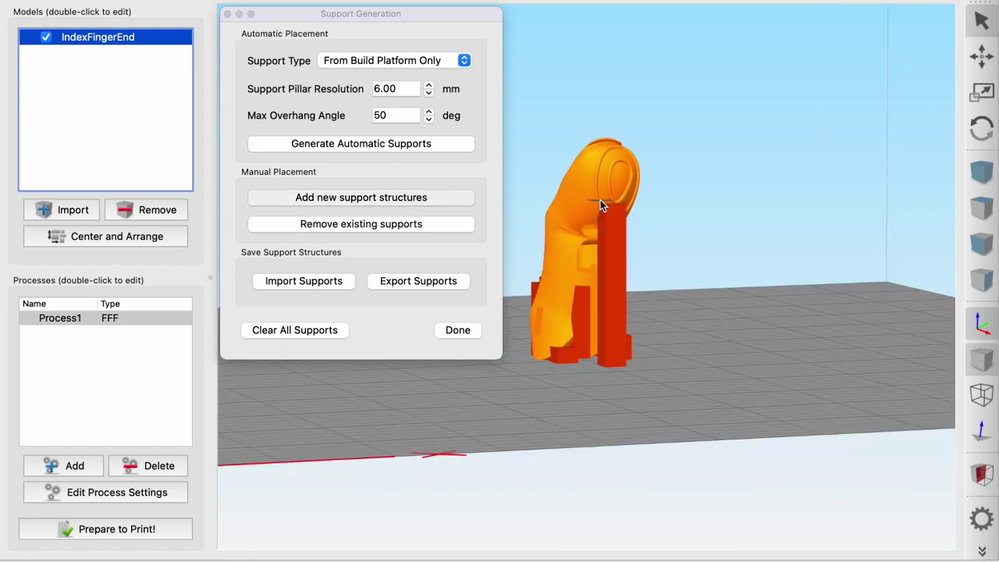
left_click(598, 202)
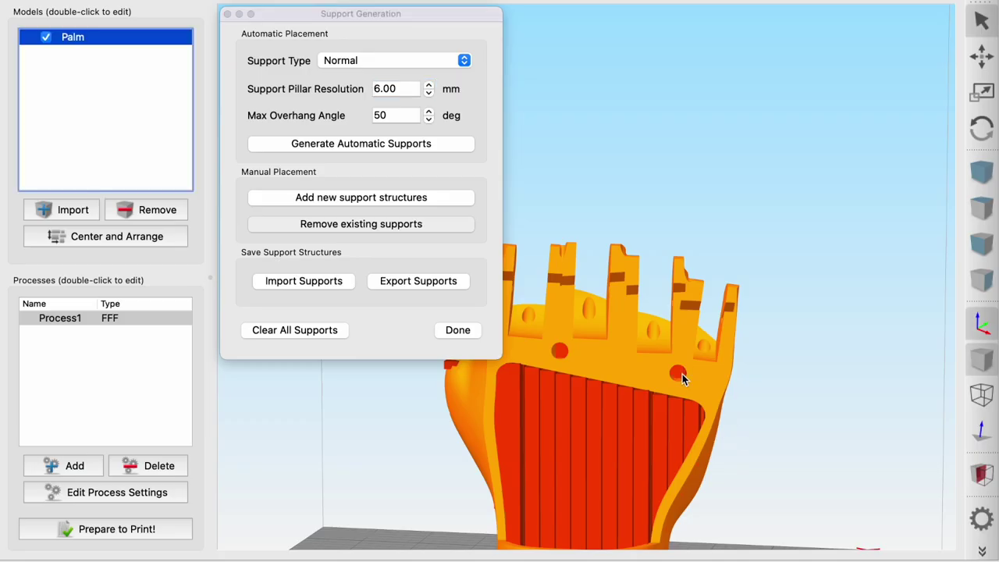
Orbit the Palm to confirm both bolt holes are clear while the supports beneath the curved palm remain.
left_click_drag(682, 374, 804, 355)
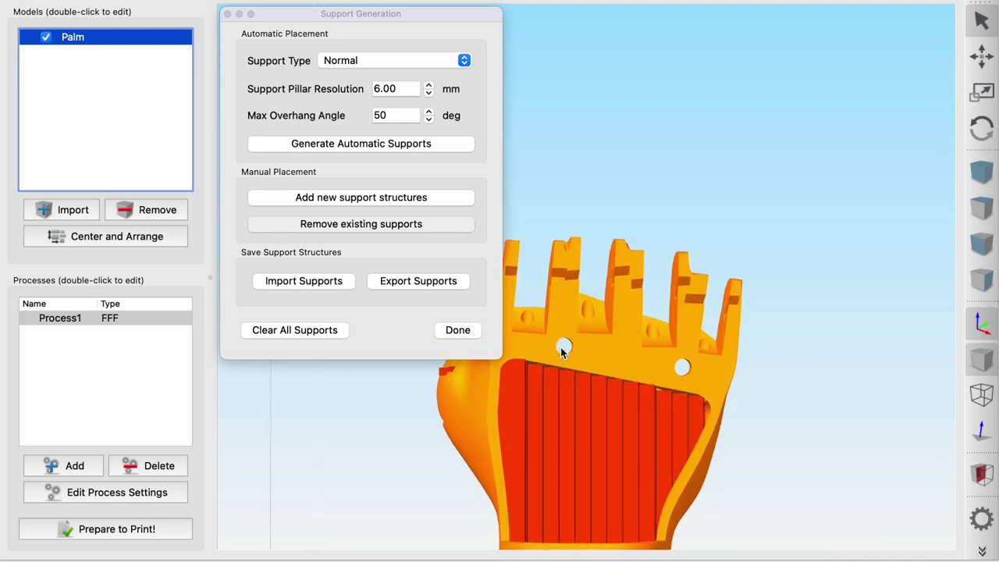
left_click_drag(442, 425, 656, 431)
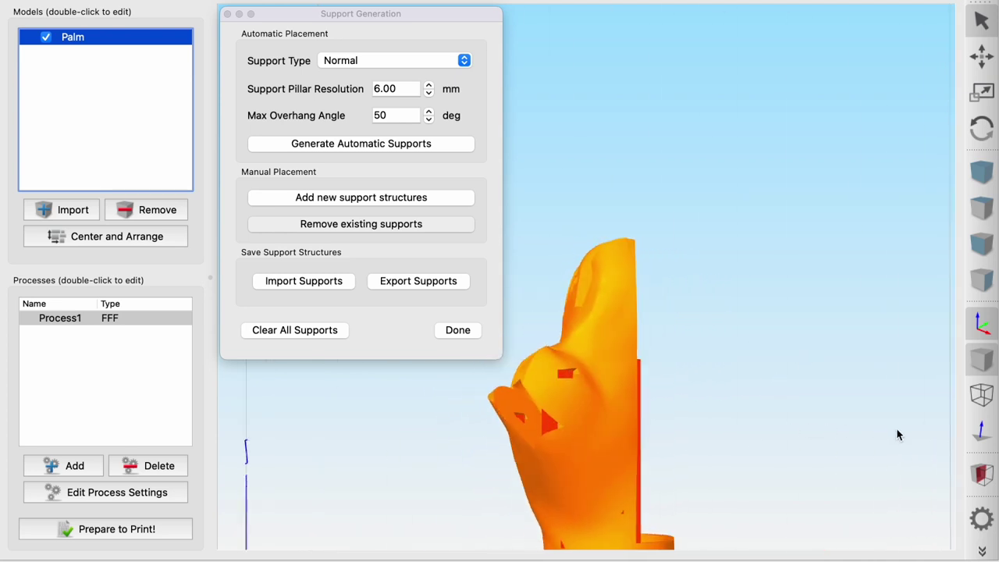